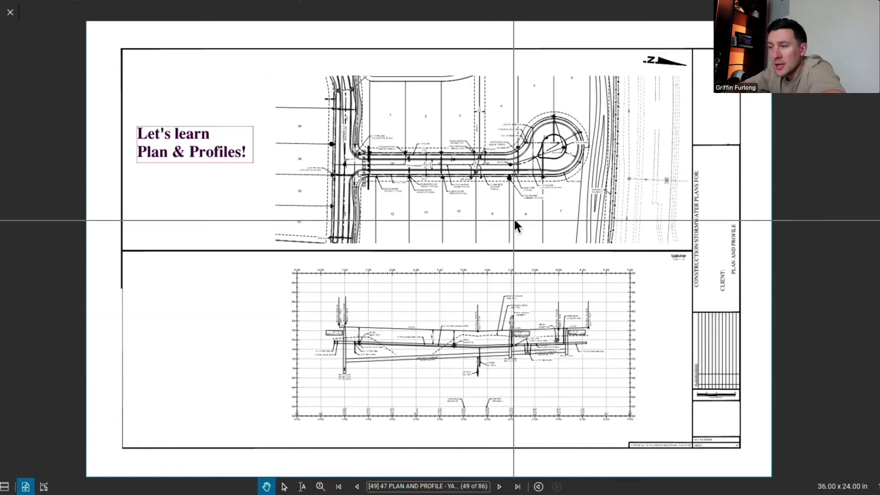
# Step: Zoom and pan in on the private road off Torrent Ln, its cul-de-sac and lots 1–12
pyautogui.scroll(1, 514, 219)
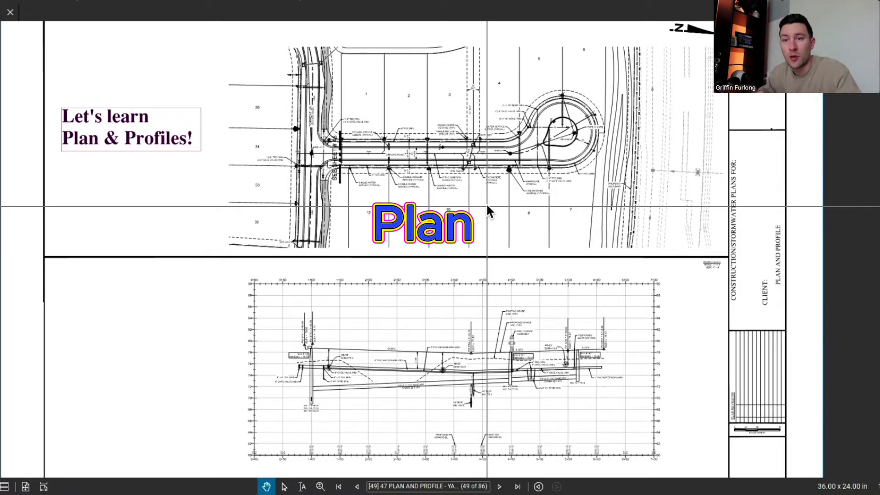
pyautogui.scroll(2, 440, 126)
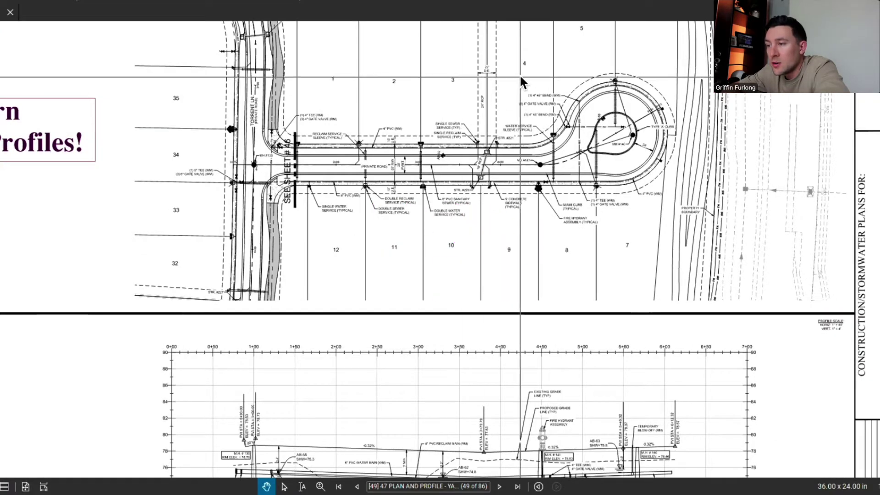
pyautogui.moveTo(506, 94); pyautogui.dragTo(497, 152)
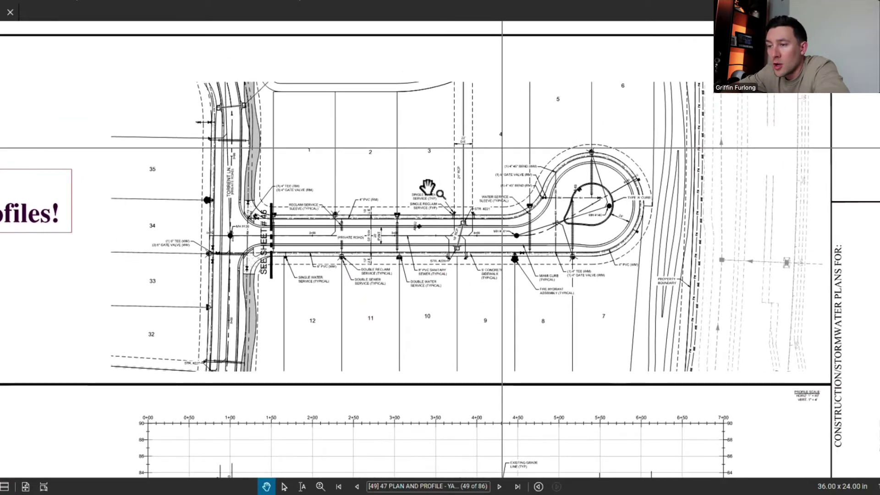
pyautogui.scroll(1, 427, 185)
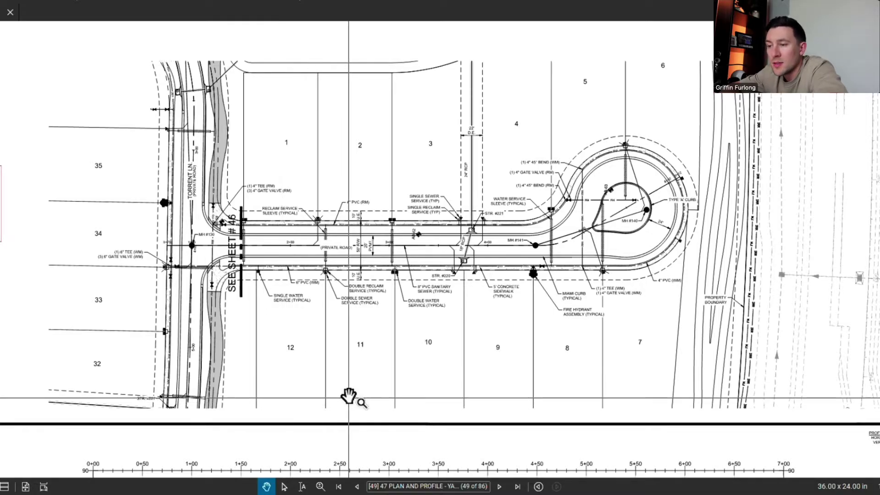
pyautogui.moveTo(350, 374); pyautogui.dragTo(361, 299)
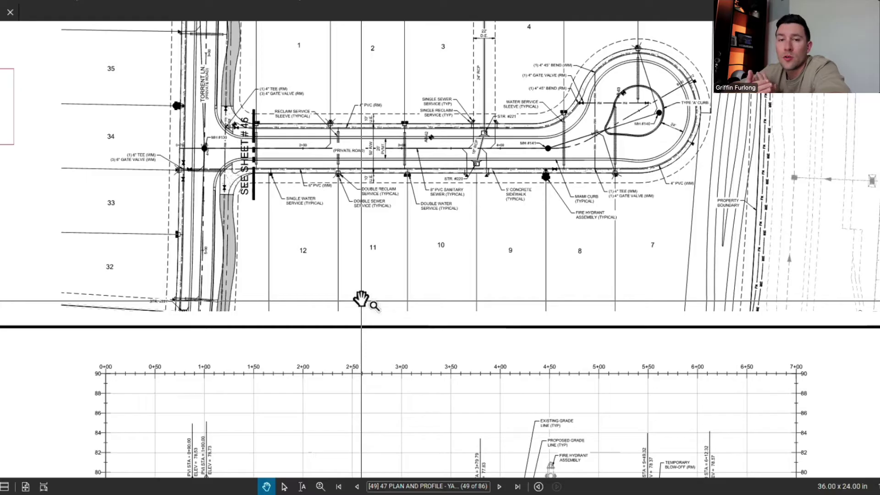
pyautogui.scroll(2, 361, 299)
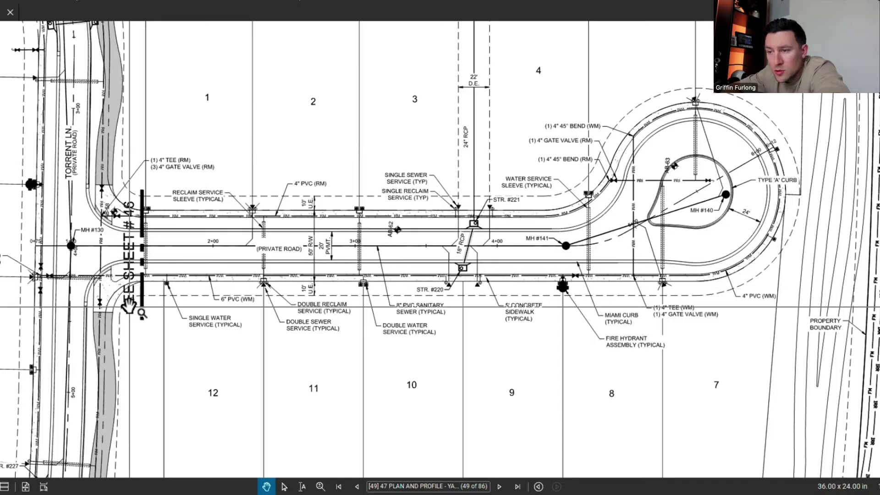
pyautogui.scroll(1, 128, 305)
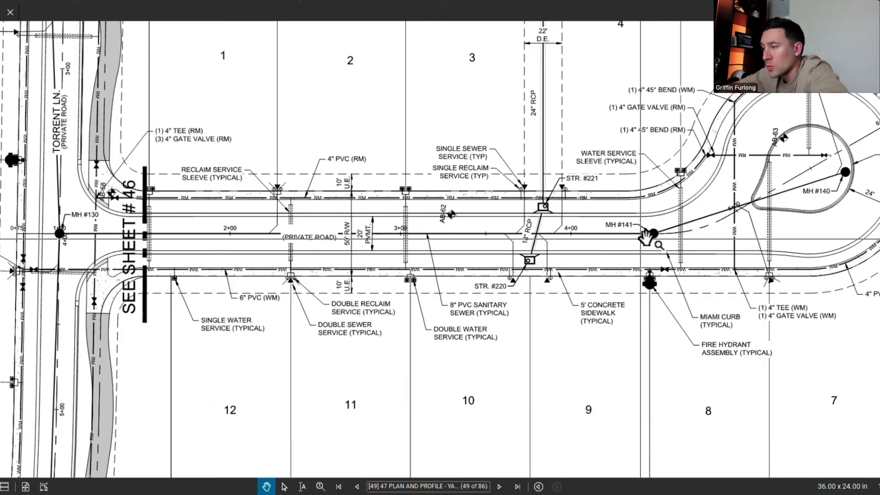
pyautogui.scroll(-3, 646, 236)
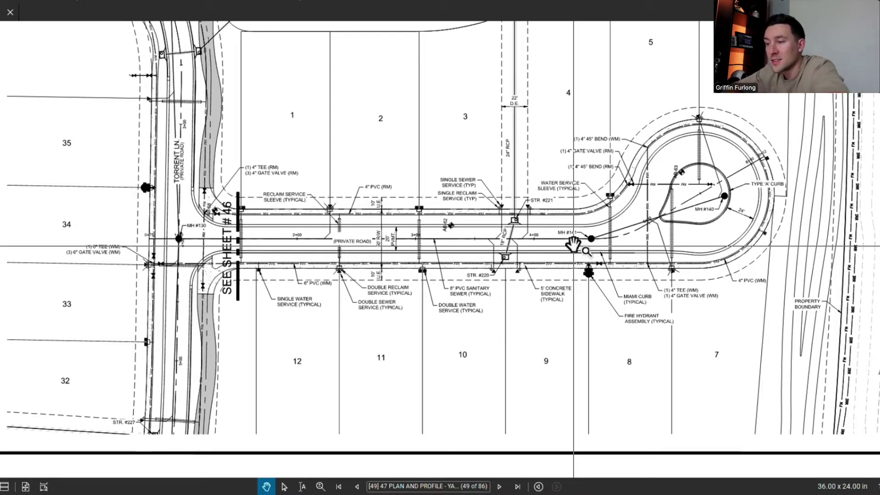
# Step: Zoom out to the whole sheet, then close in on the profile grid, stations 0+00 to 7+00
pyautogui.keyDown('ctrl'); pyautogui.scroll(-3, 577, 261); pyautogui.keyUp('ctrl')
pyautogui.scroll(-2, 642, 256)
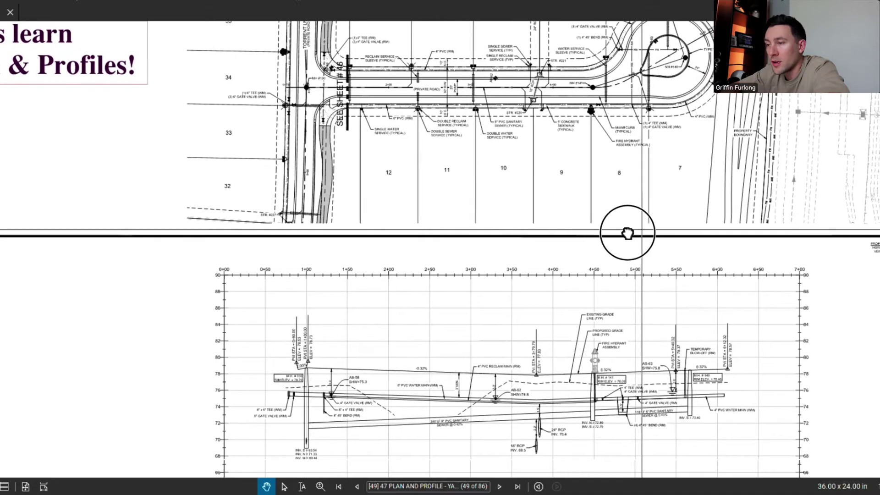
pyautogui.scroll(-3, 623, 232)
pyautogui.scroll(-1, 644, 228)
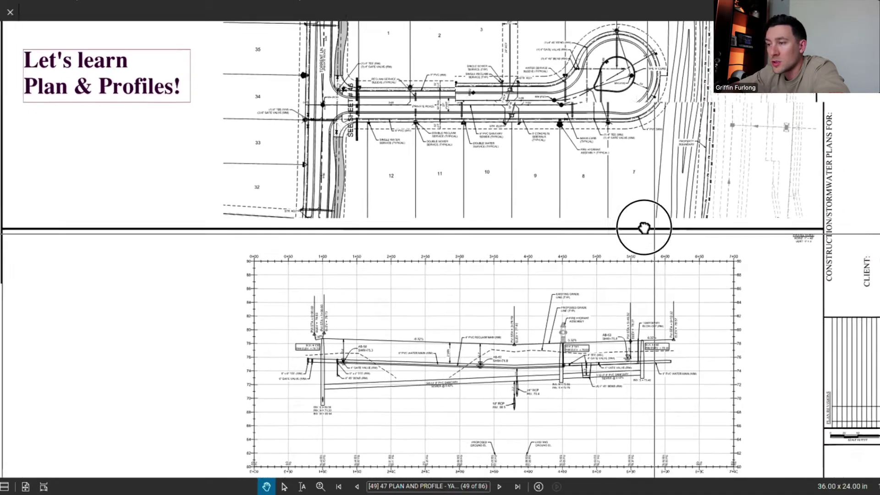
pyautogui.moveTo(369, 151); pyautogui.dragTo(330, 147)
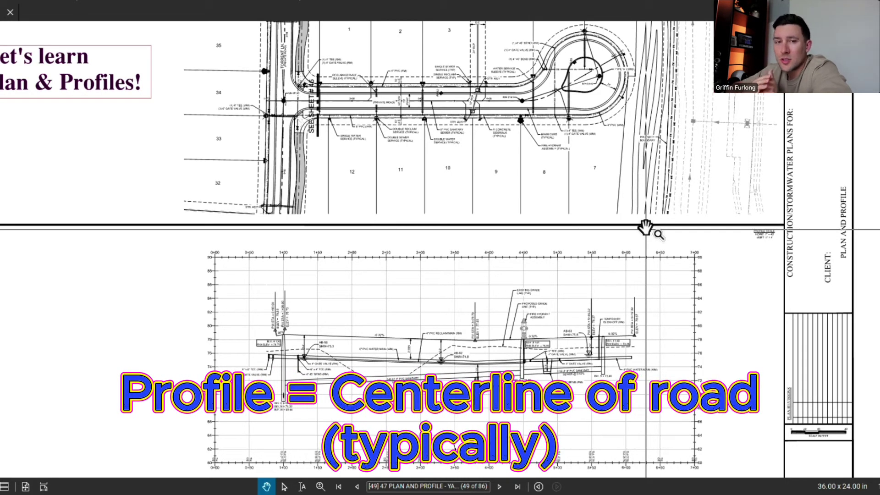
pyautogui.scroll(2, 645, 228)
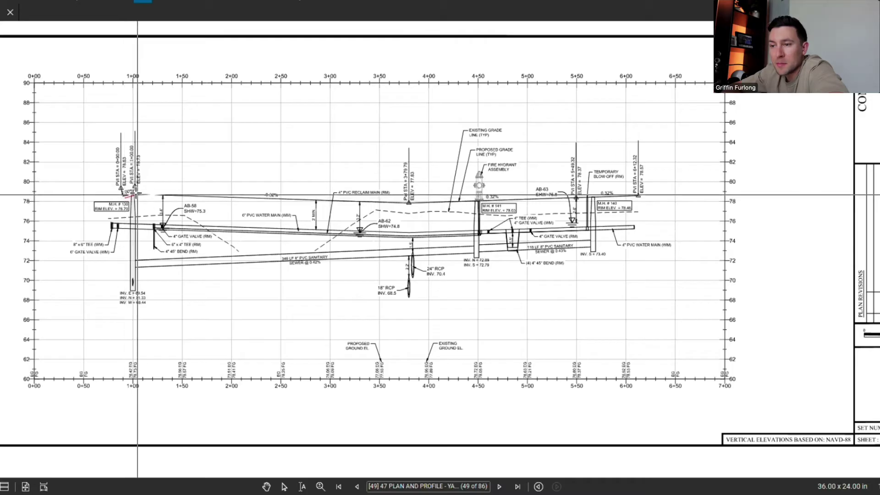
# Step: Draw a red polyline along the proposed grade from the manhole through PVIs 1+00 and 3+79 to 6+12
pyautogui.press('Escape')
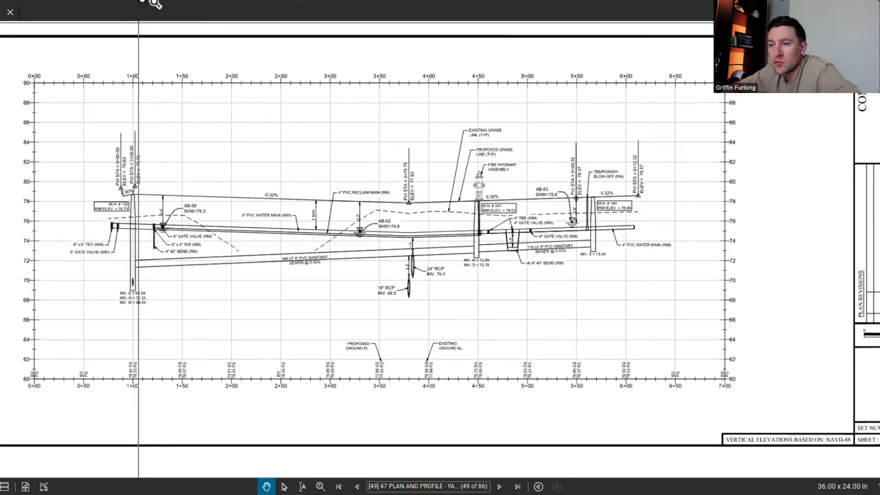
pyautogui.press('n')
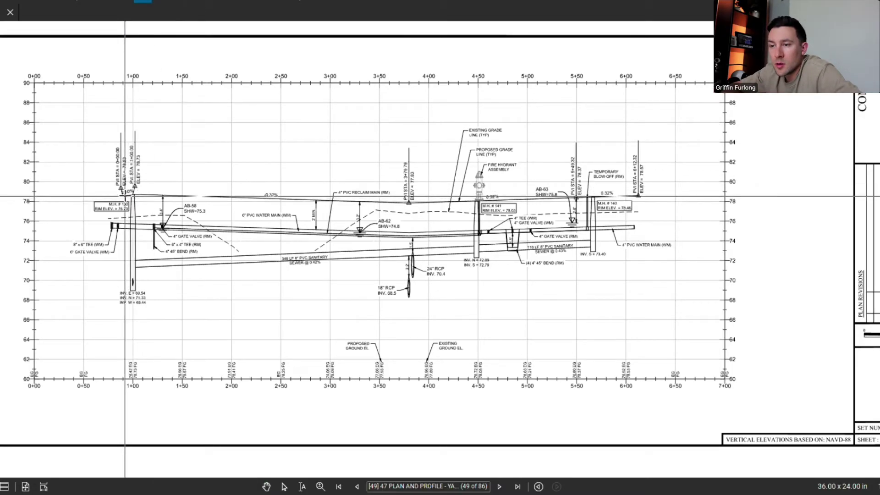
pyautogui.click(125, 196)
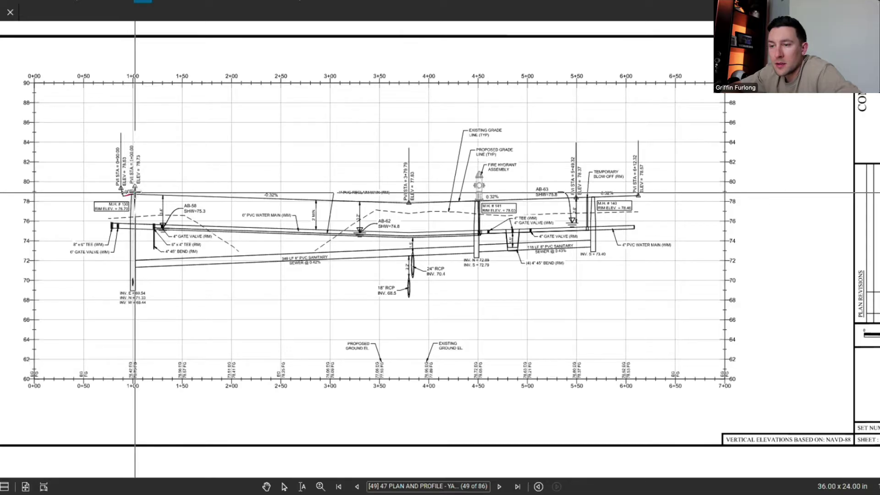
pyautogui.click(140, 192)
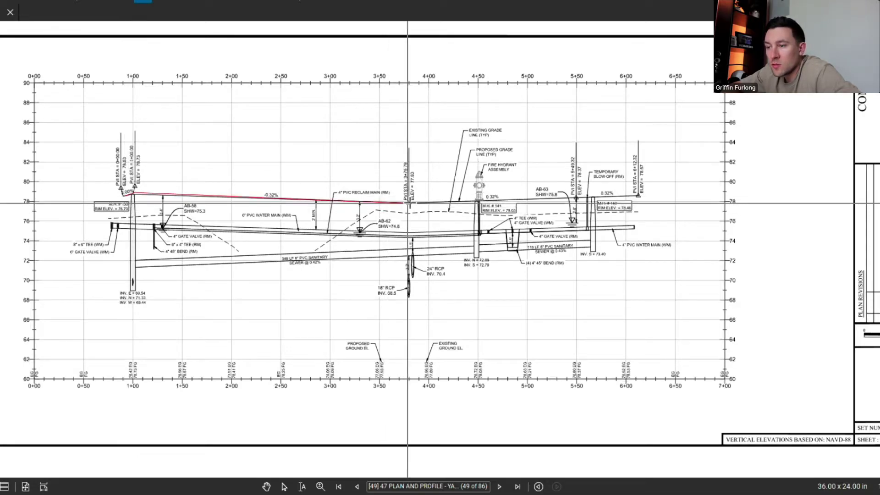
pyautogui.click(409, 202)
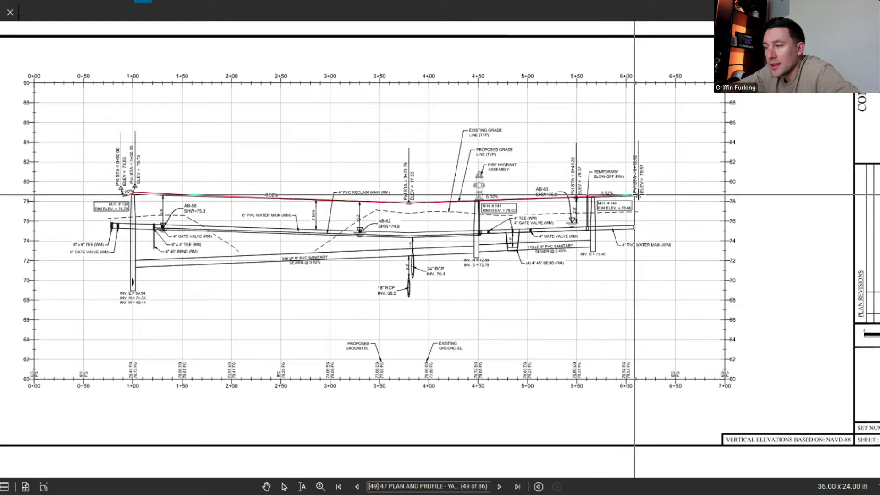
pyautogui.doubleClick(641, 196)
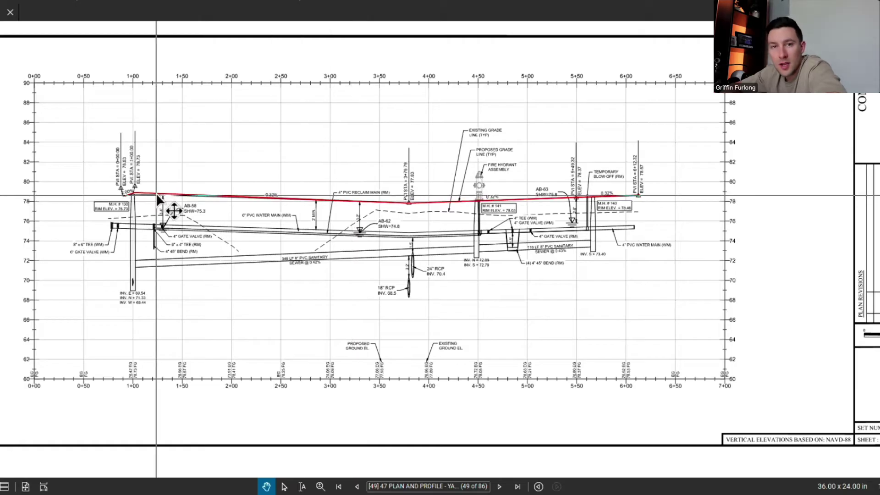
pyautogui.click(355, 139)
pyautogui.scroll(6, 471, 251)
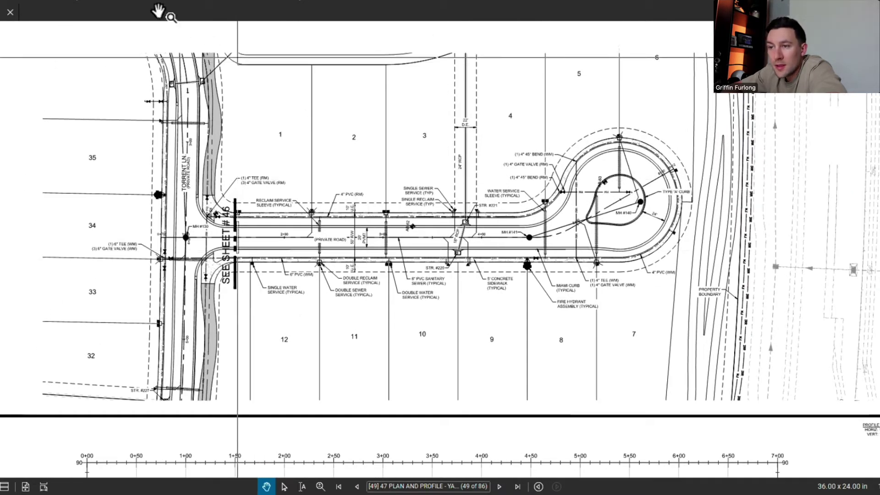
# Step: Draw a red centerline polyline from MH #130 through MH #141 to the cul-de-sac's far edge
pyautogui.click(143, 6)
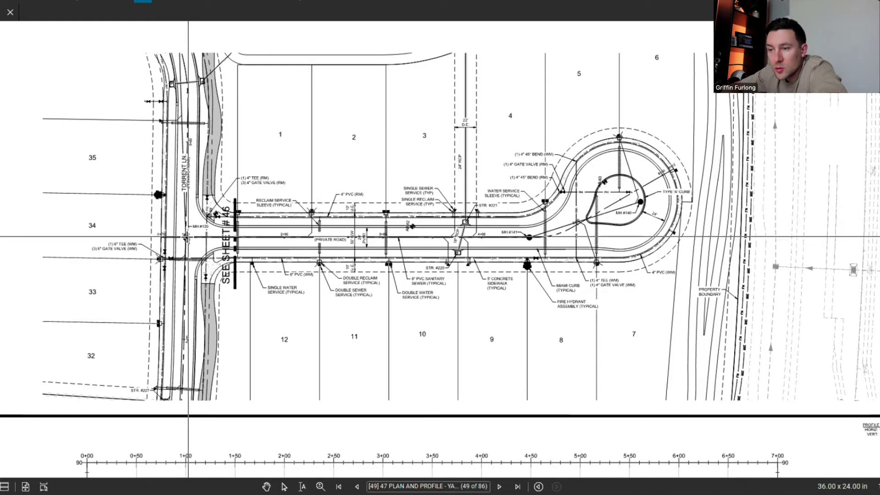
pyautogui.click(186, 237)
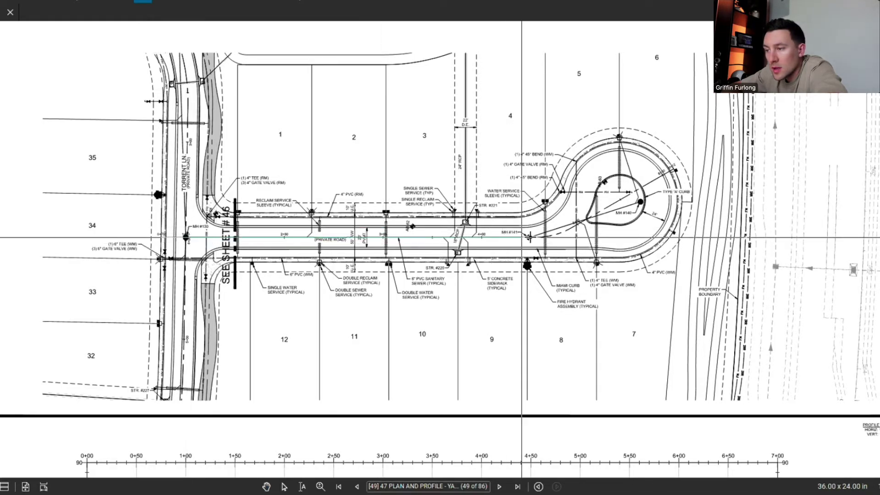
pyautogui.click(529, 237)
pyautogui.click(553, 235)
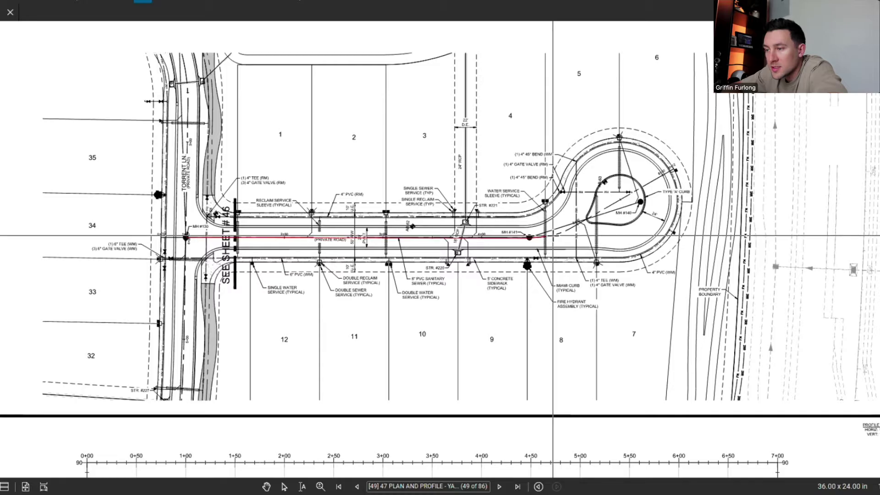
pyautogui.doubleClick(677, 169)
pyautogui.press('Escape')
pyautogui.scroll(3, 248, 257)
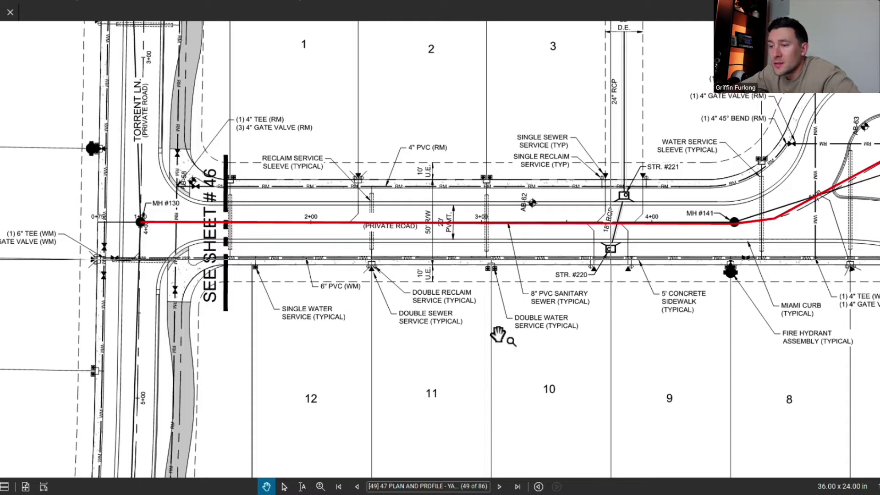
# Step: Undo an accidental move of the centerline's start point, then pan down to the profile grid
pyautogui.moveTo(141, 222); pyautogui.dragTo(297, 224)
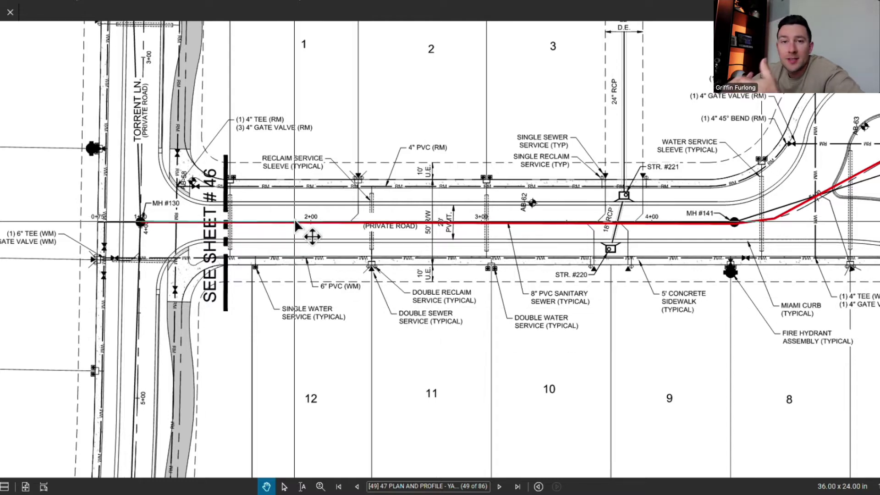
pyautogui.hotkey('ctrl', 'z')
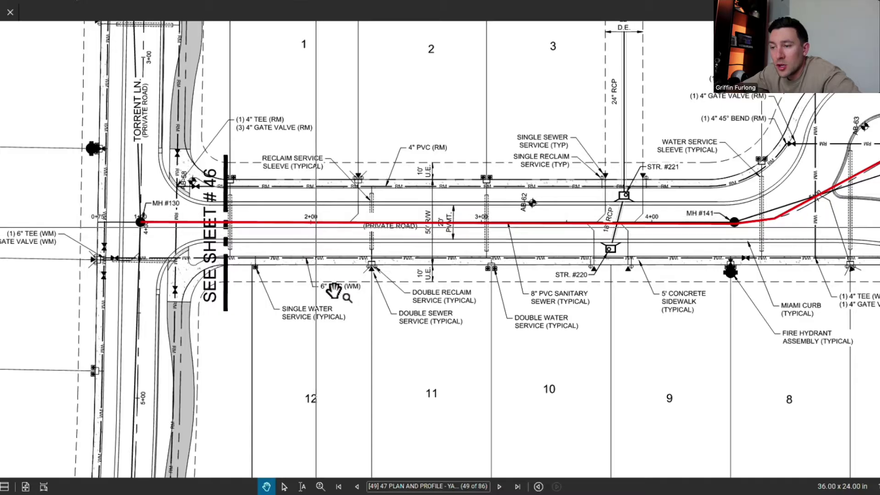
pyautogui.scroll(-5, 402, 354)
pyautogui.moveTo(419, 320); pyautogui.dragTo(412, 171)
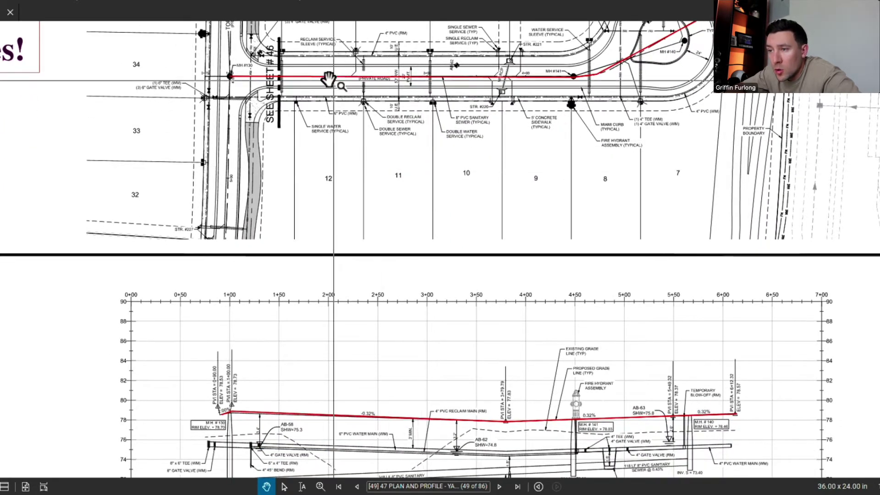
pyautogui.moveTo(330, 202); pyautogui.dragTo(332, 148)
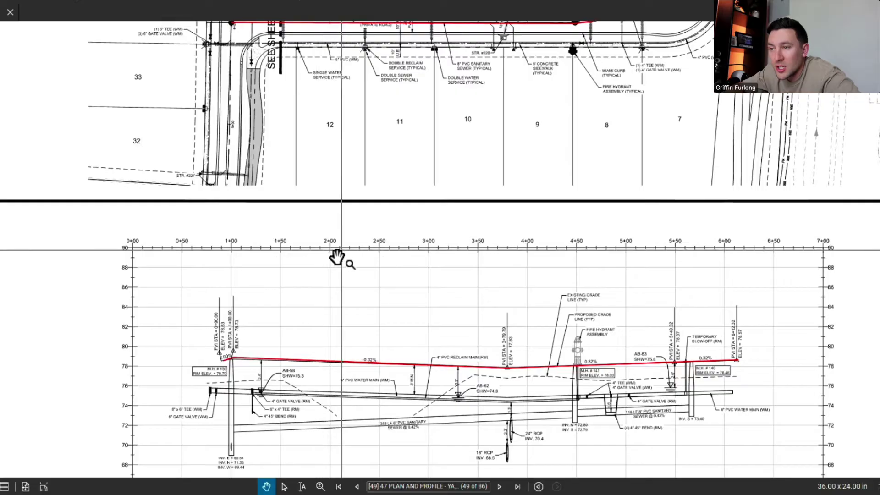
pyautogui.moveTo(347, 226); pyautogui.dragTo(345, 232)
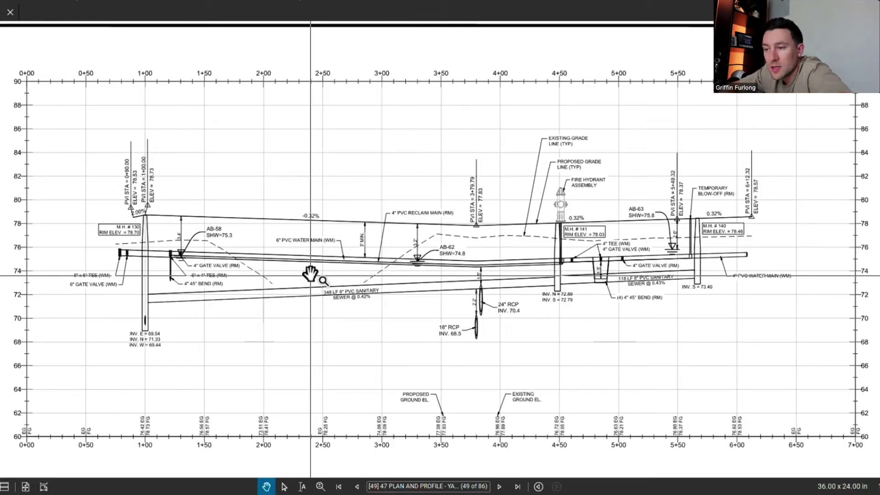
# Step: Underline the 6" PVC water main label in blue and the 4" PVC reclaim main label in magenta
pyautogui.scroll(2, 310, 275)
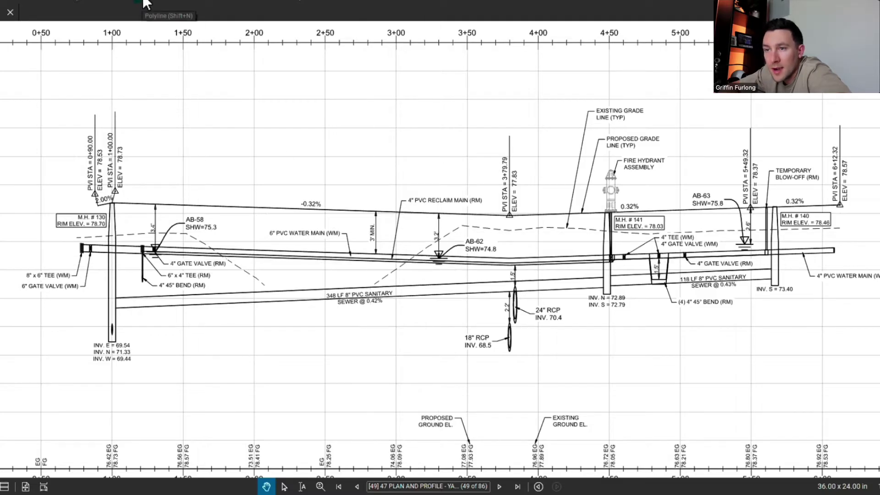
pyautogui.press('Escape')
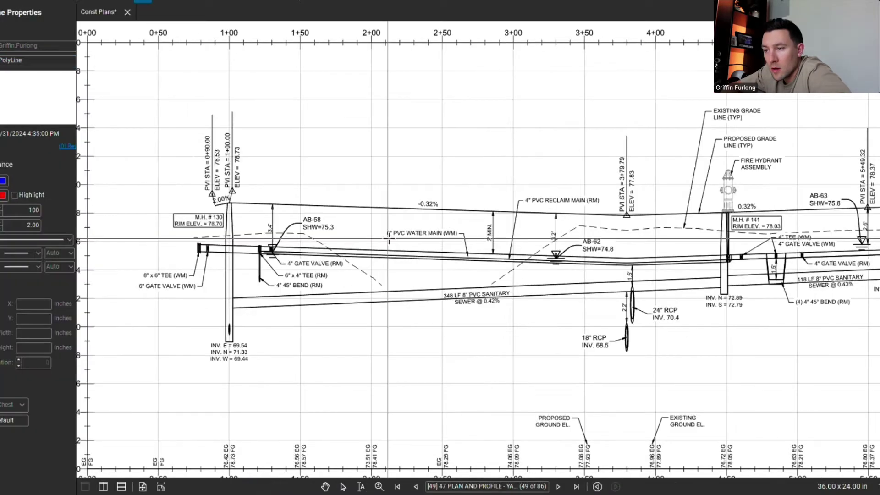
pyautogui.click(387, 238)
pyautogui.doubleClick(459, 239)
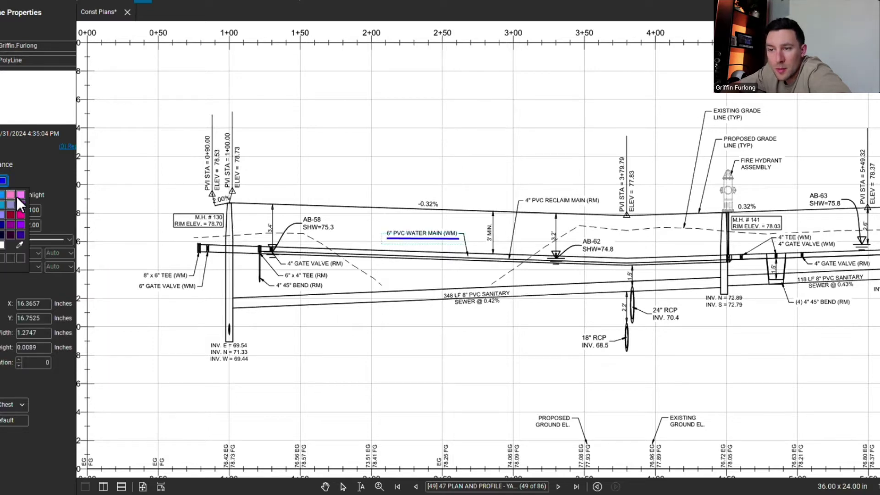
pyautogui.click(23, 203)
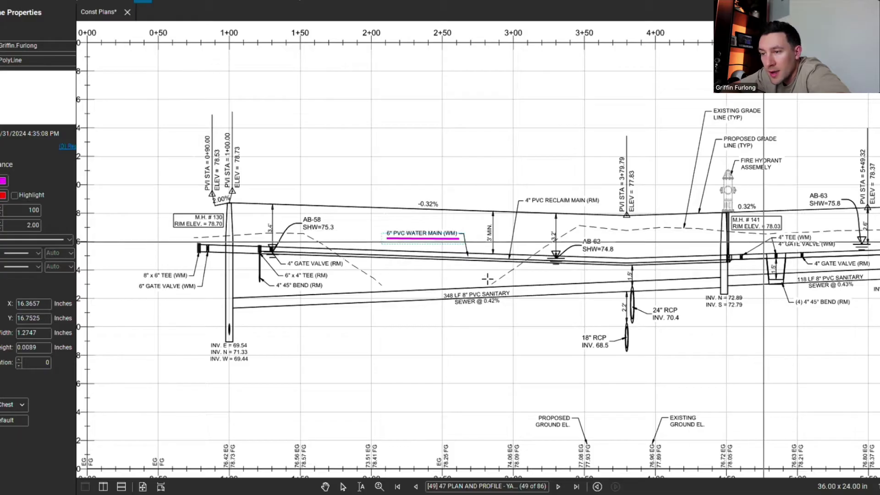
pyautogui.scroll(2, 558, 248)
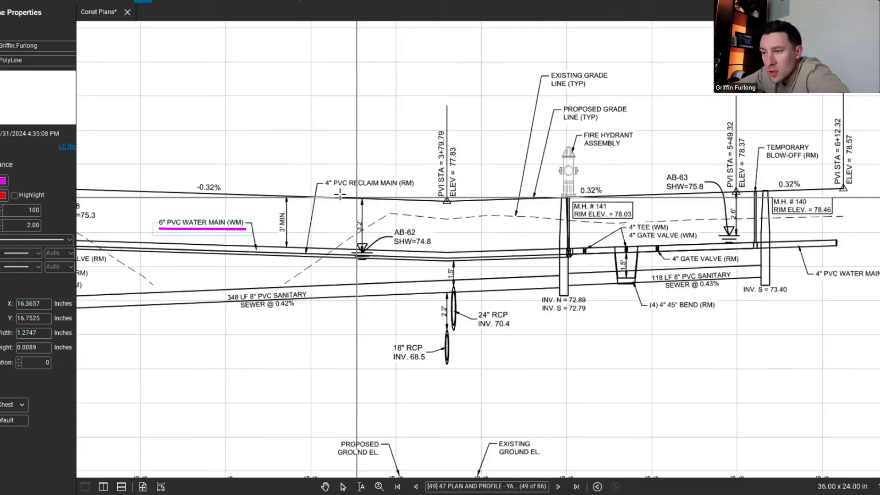
pyautogui.moveTo(327, 189); pyautogui.dragTo(421, 189)
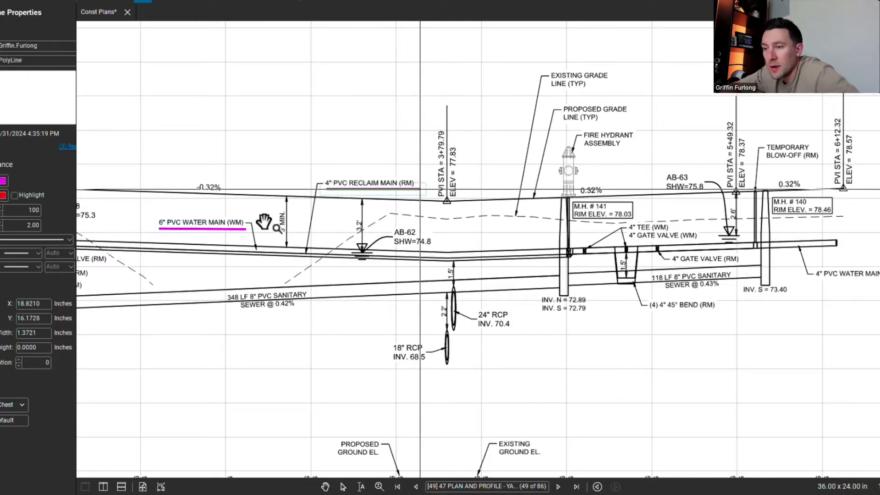
pyautogui.click(151, 5)
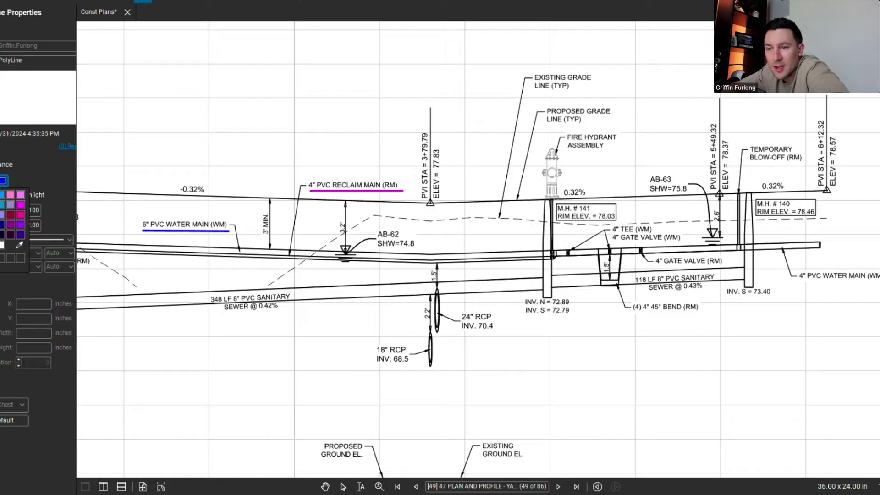
# Step: Draw a green underline beneath the sanitary SEWER @ 0.42% label
pyautogui.click(151, 257)
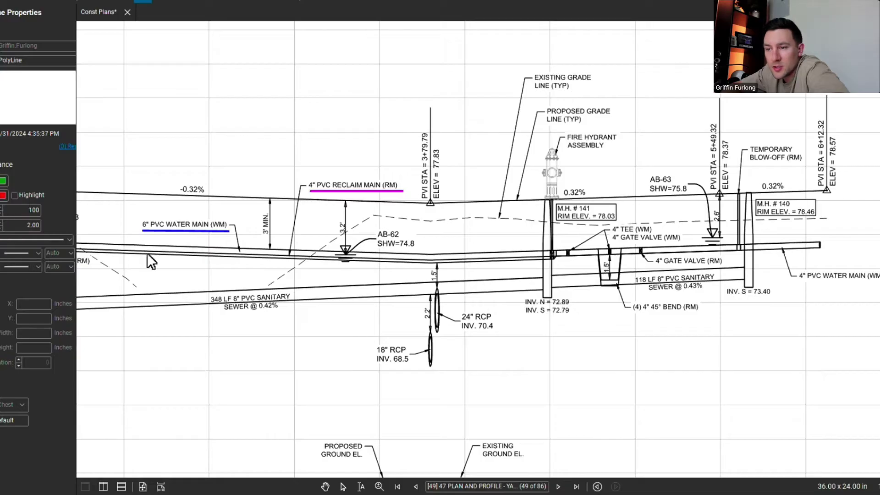
pyautogui.click(209, 315)
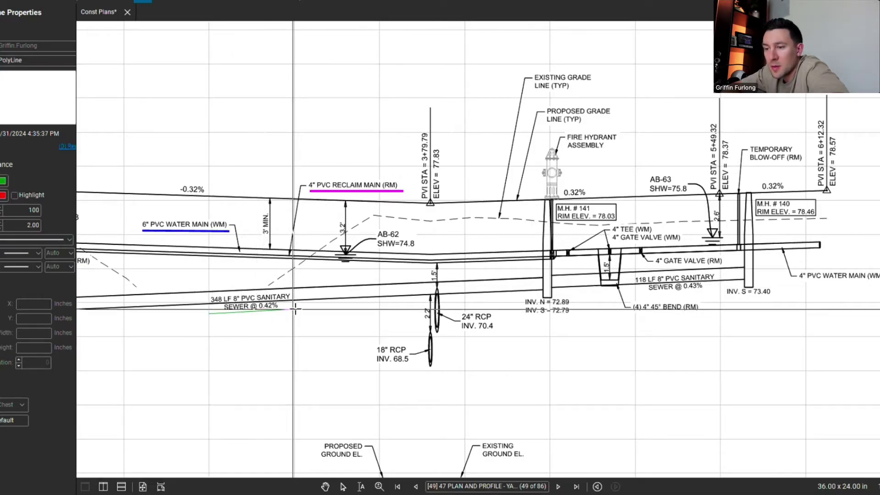
pyautogui.doubleClick(296, 310)
pyautogui.scroll(-3, 389, 147)
pyautogui.moveTo(389, 147); pyautogui.dragTo(426, 152, button='middle')
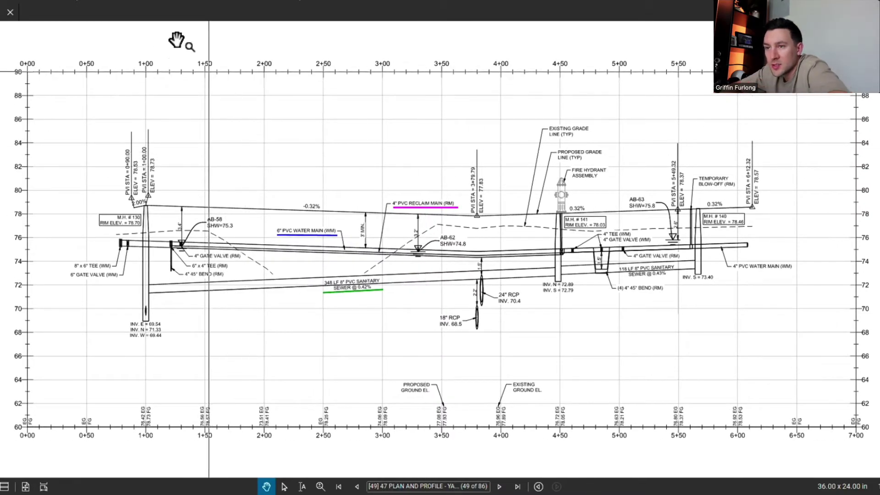
# Step: Select the Rectangle markup tool
pyautogui.click(110, 4)
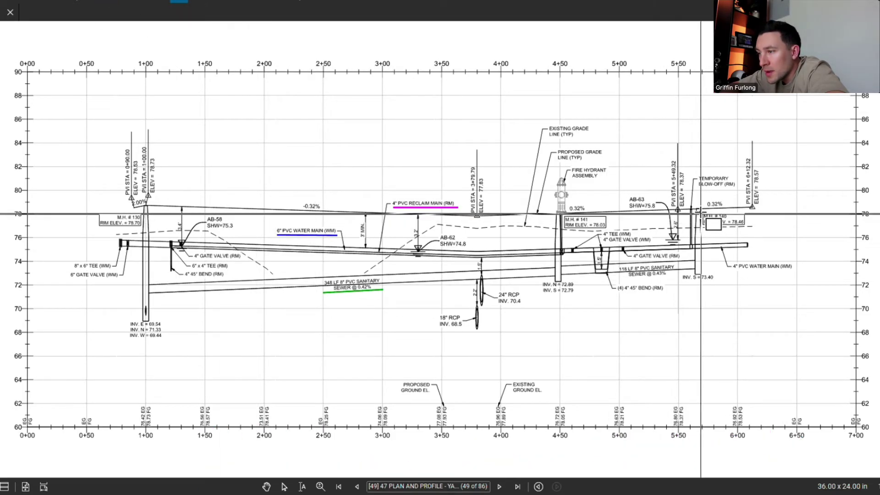
# Step: Box the M.H. #140, #141 and #130 rim elevation labels in red and trace the sewer pipe in green
pyautogui.moveTo(700, 213); pyautogui.dragTo(753, 230)
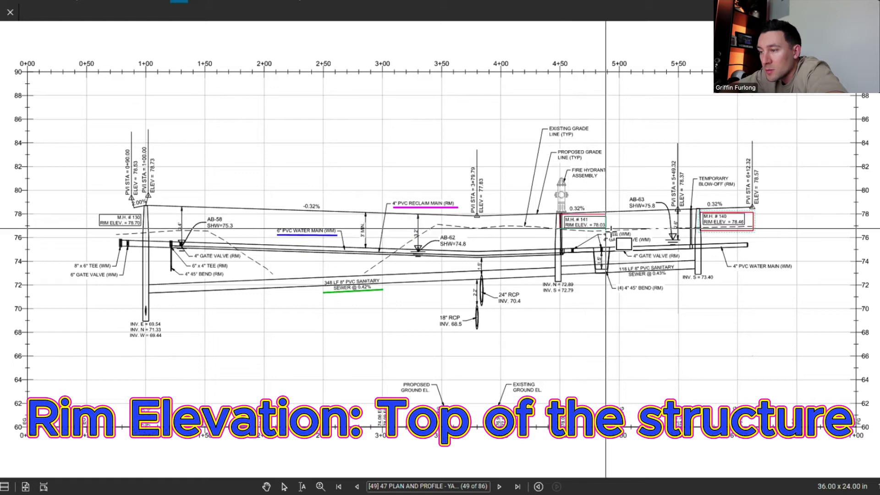
pyautogui.moveTo(562, 215); pyautogui.dragTo(610, 232)
pyautogui.moveTo(91, 210); pyautogui.dragTo(149, 228)
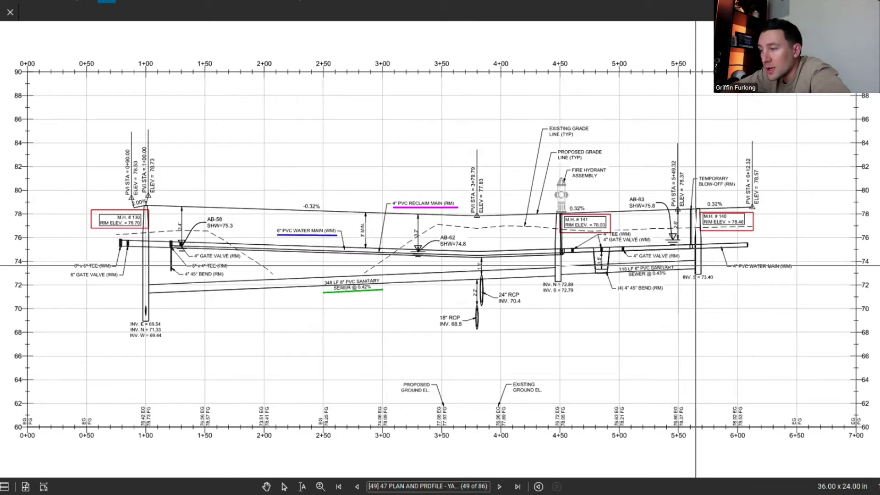
pyautogui.moveTo(695, 266); pyautogui.dragTo(147, 295)
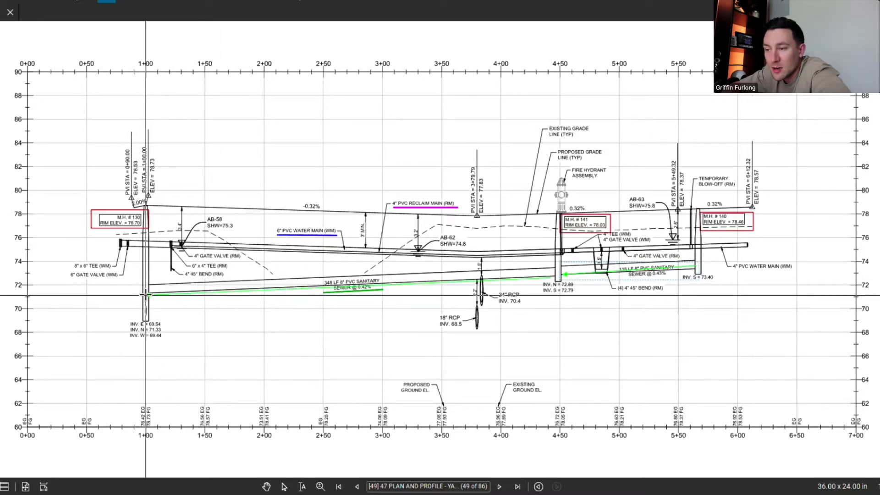
pyautogui.press('Escape')
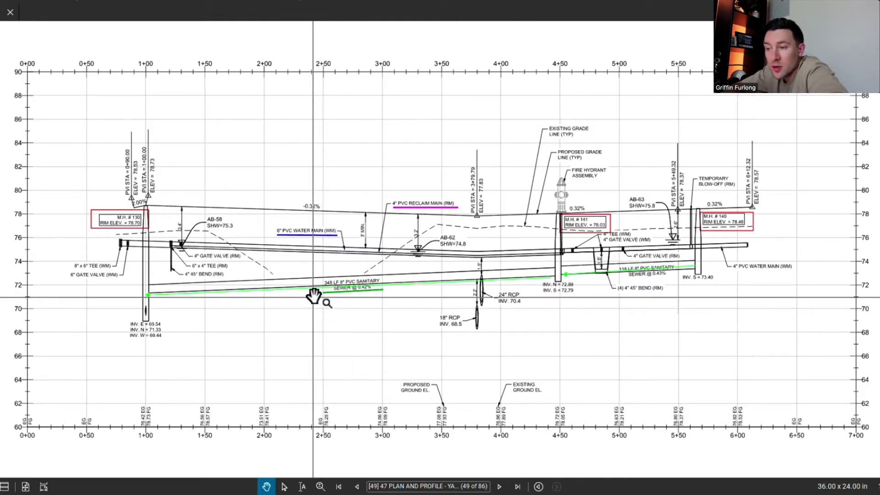
# Step: Pan across the profile to its scale note, then up to the plan view's red road centerline
pyautogui.scroll(2, 313, 297)
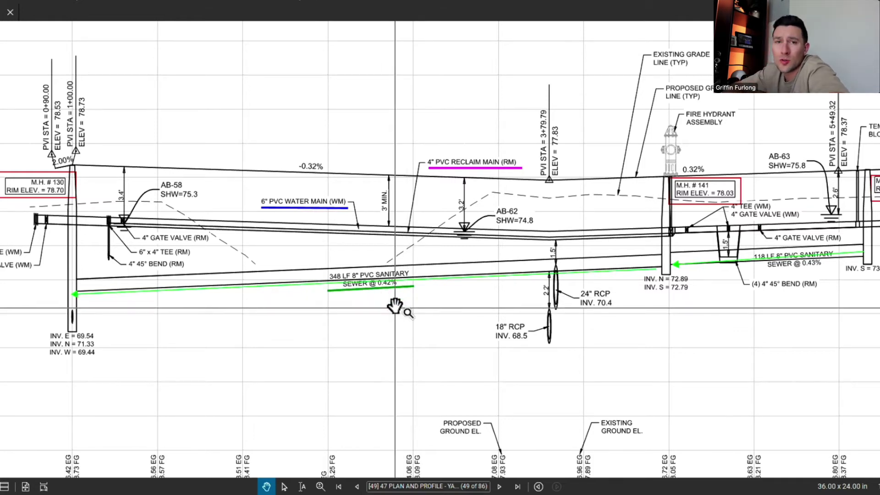
pyautogui.scroll(-1, 546, 316)
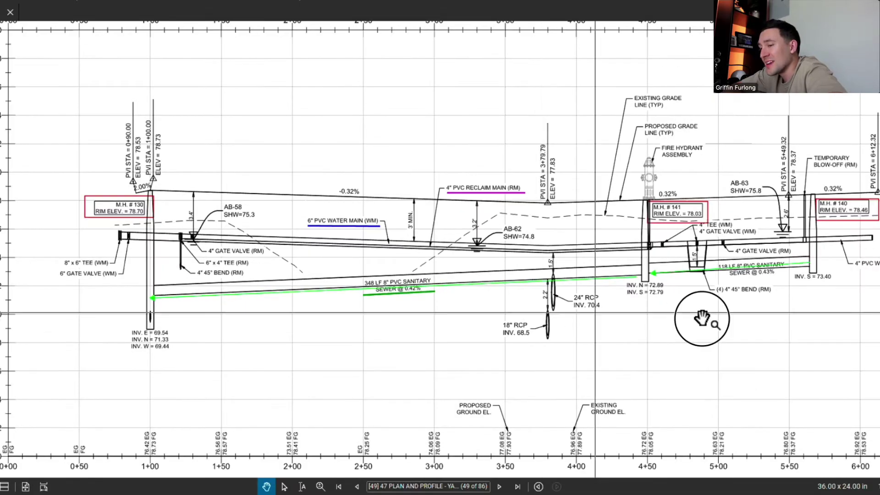
pyautogui.moveTo(701, 318); pyautogui.dragTo(644, 320)
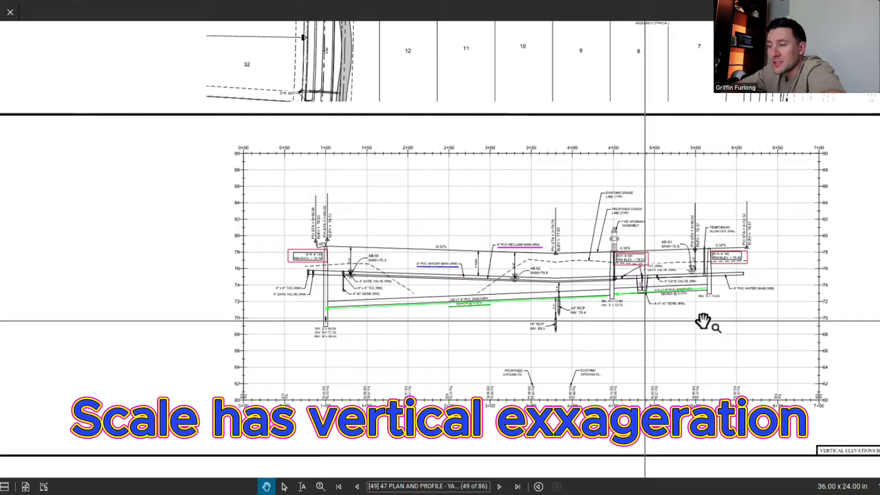
pyautogui.moveTo(702, 321); pyautogui.dragTo(597, 315)
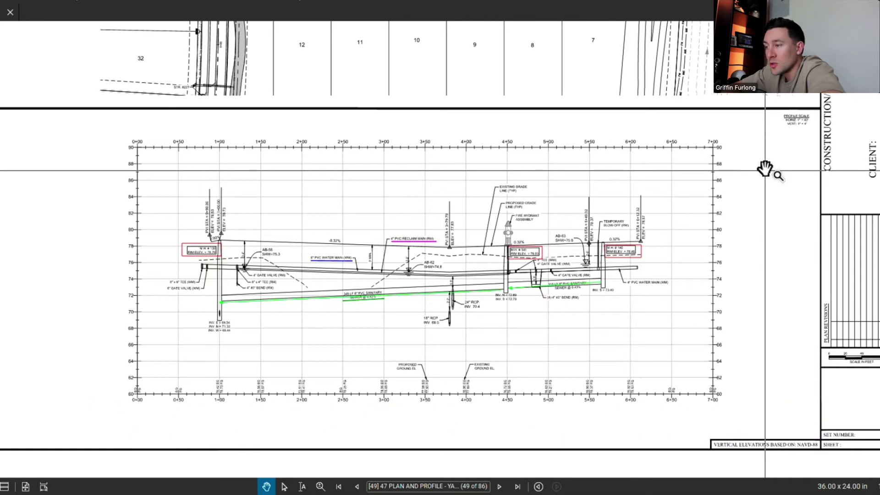
pyautogui.keyDown('ctrl'); pyautogui.scroll(1, 764, 170); pyautogui.keyUp('ctrl')
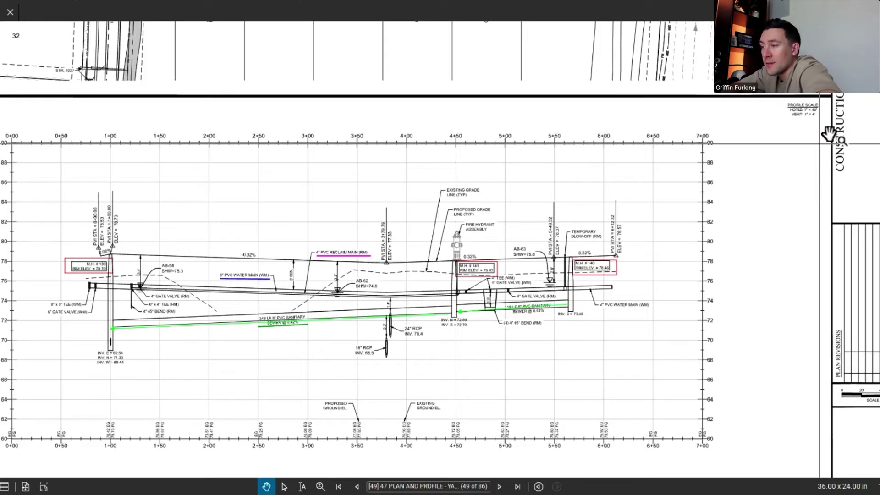
pyautogui.moveTo(825, 129)
pyautogui.mouseDown()
pyautogui.moveTo(838, 326)
pyautogui.moveTo(832, 374)
pyautogui.mouseUp()
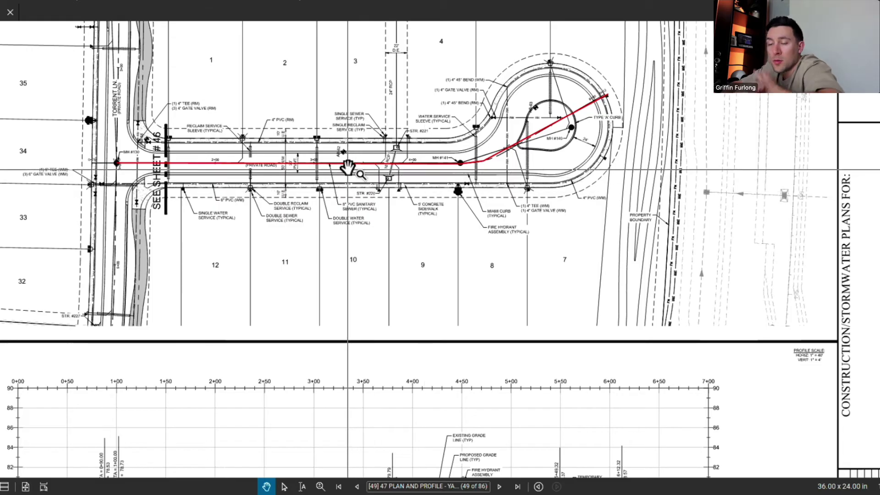
# Step: Pan back down to the profile so its bottom labels are in view
pyautogui.scroll(-1, 385, 204)
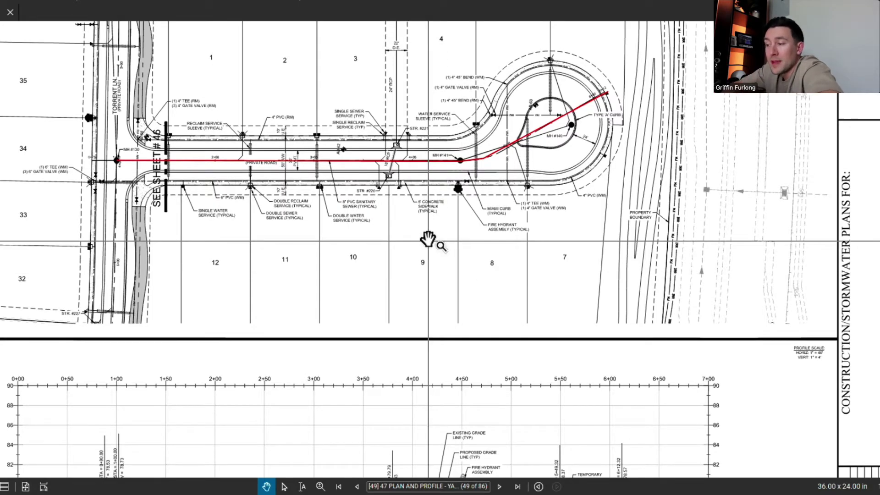
pyautogui.moveTo(546, 256); pyautogui.dragTo(556, 39)
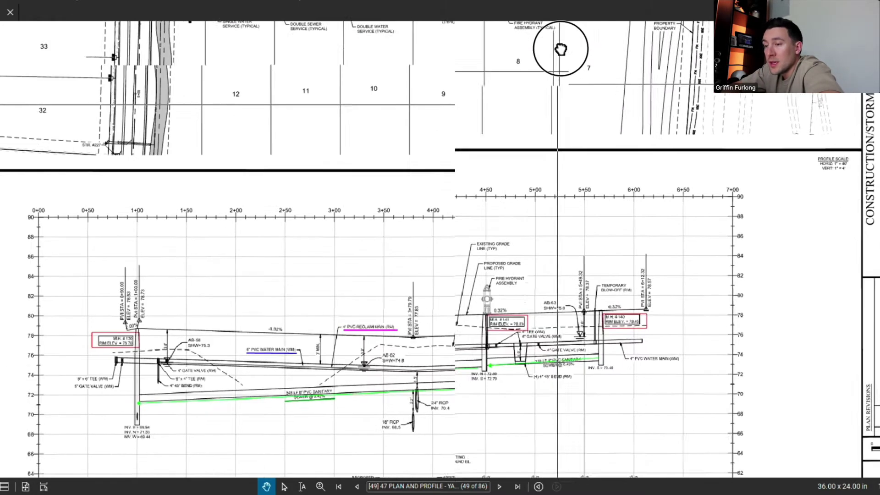
pyautogui.scroll(-3, 576, 114)
pyautogui.click(575, 106)
pyautogui.moveTo(575, 107); pyautogui.dragTo(574, 82)
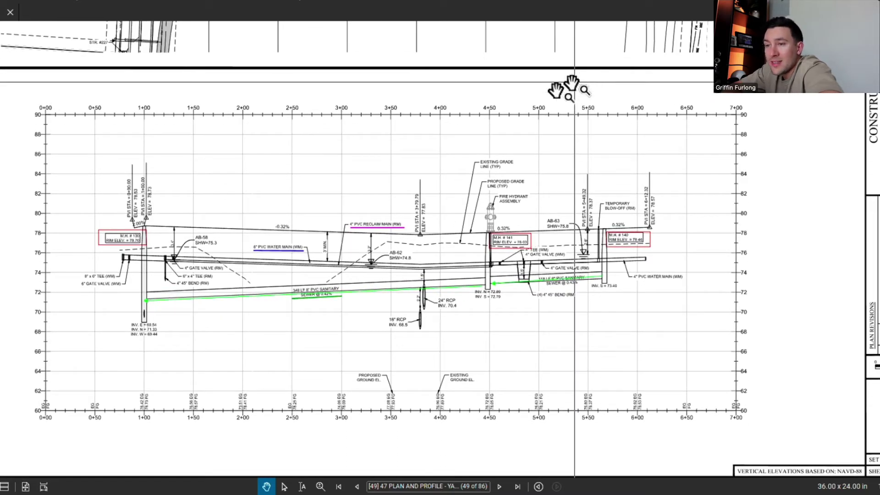
# Step: Start and cancel a Length measurement, then show the profile's right half from 2+50 to 7+00
pyautogui.click(271, 5)
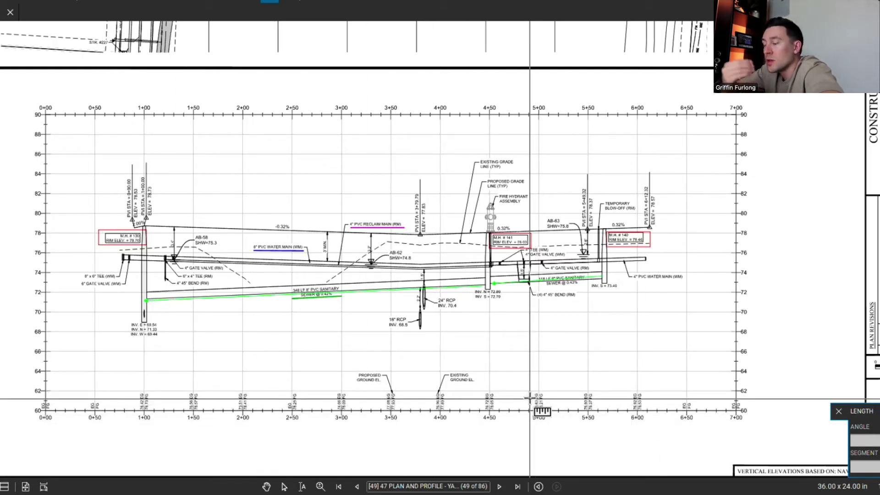
pyautogui.scroll(-1, 259, 402)
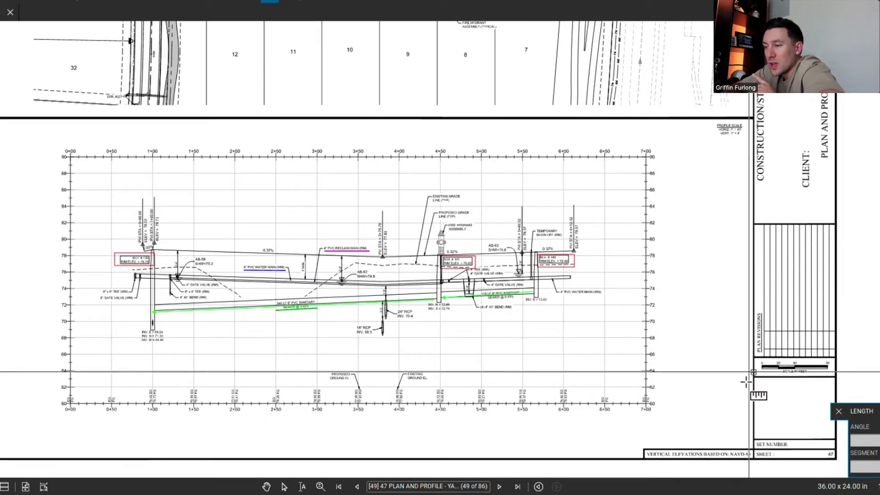
pyautogui.scroll(1, 745, 381)
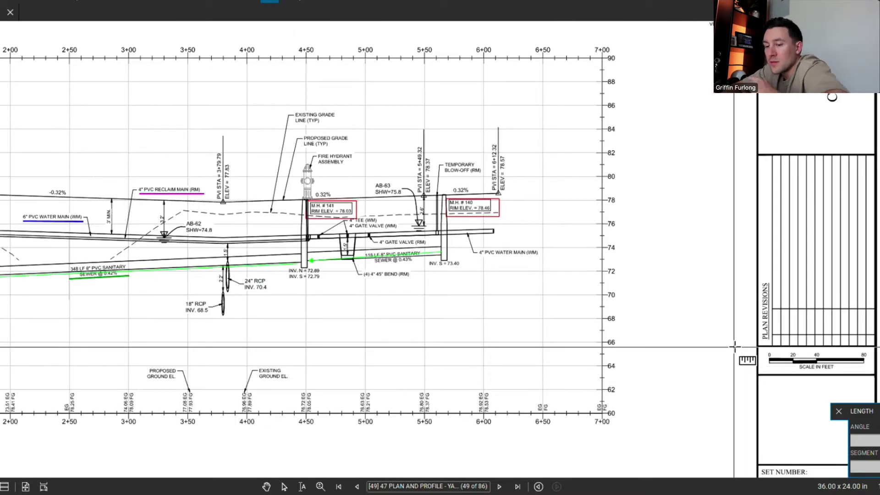
pyautogui.press('Escape')
pyautogui.moveTo(717, 245); pyautogui.dragTo(690, 291)
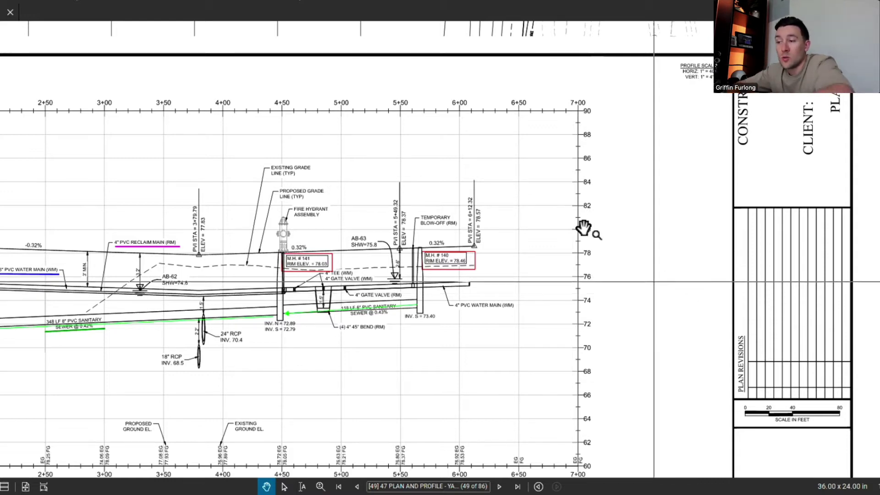
pyautogui.click(625, 242)
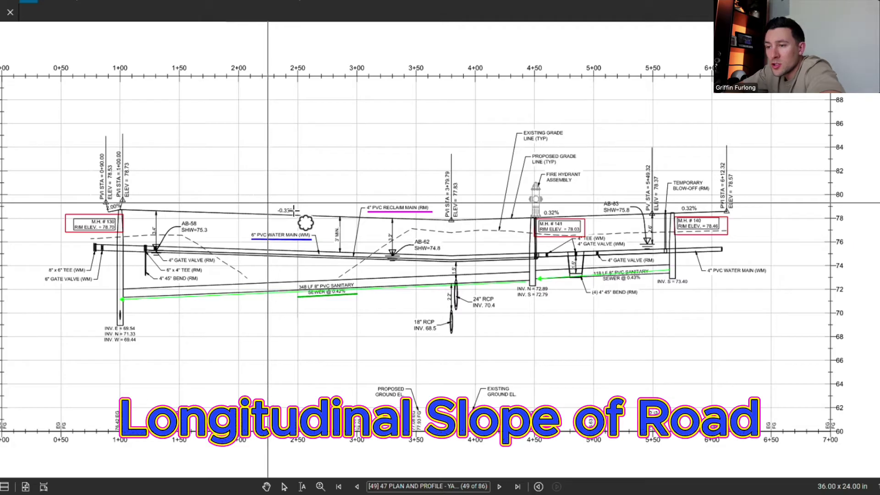
pyautogui.click(268, 202)
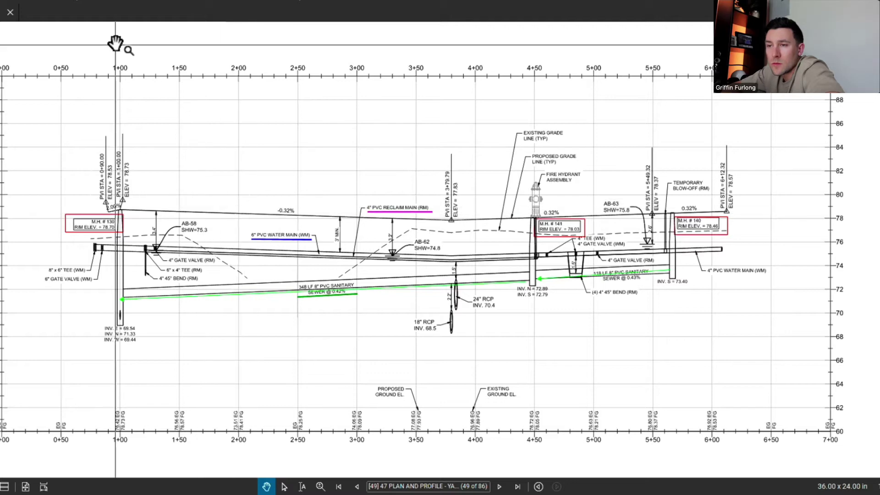
pyautogui.click(29, 5)
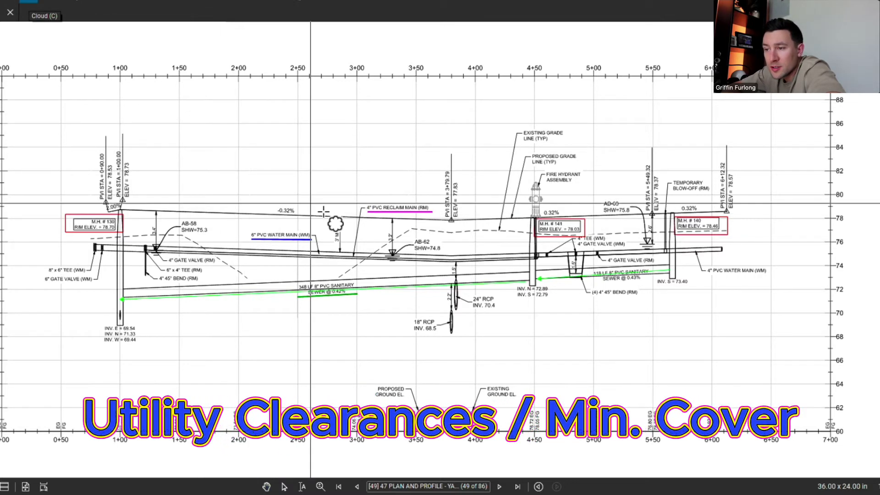
pyautogui.click(323, 208)
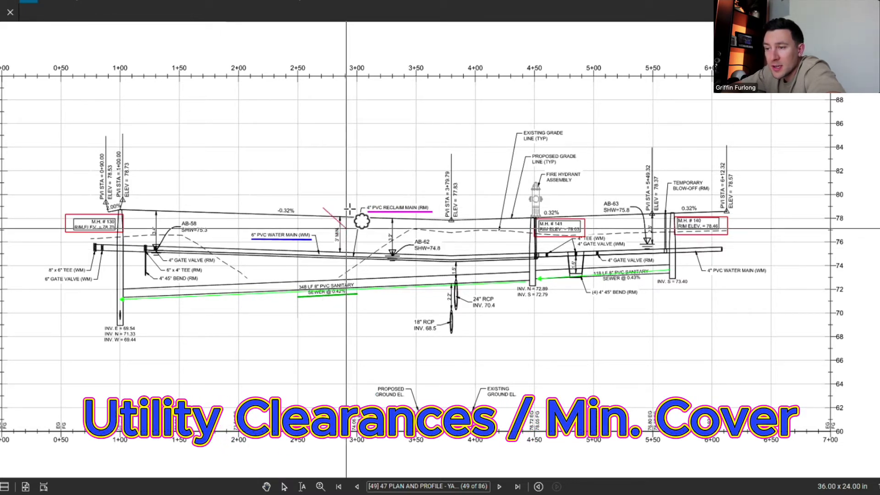
pyautogui.press('Escape')
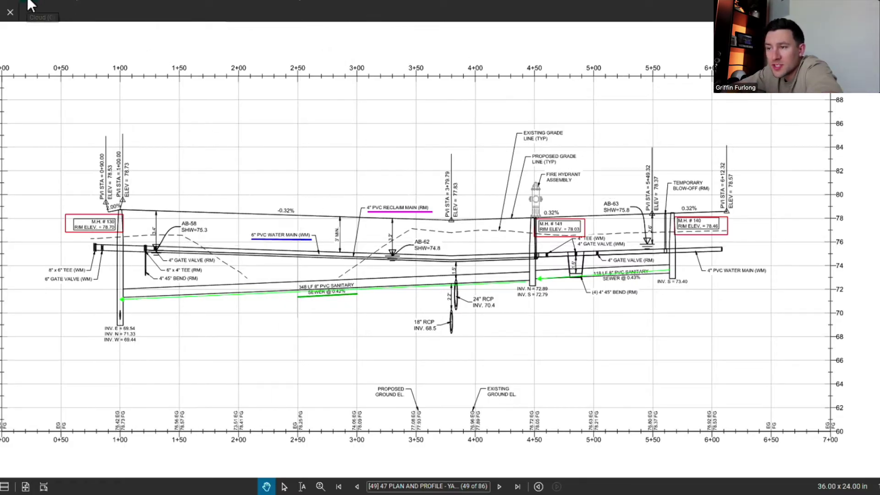
pyautogui.click(28, 4)
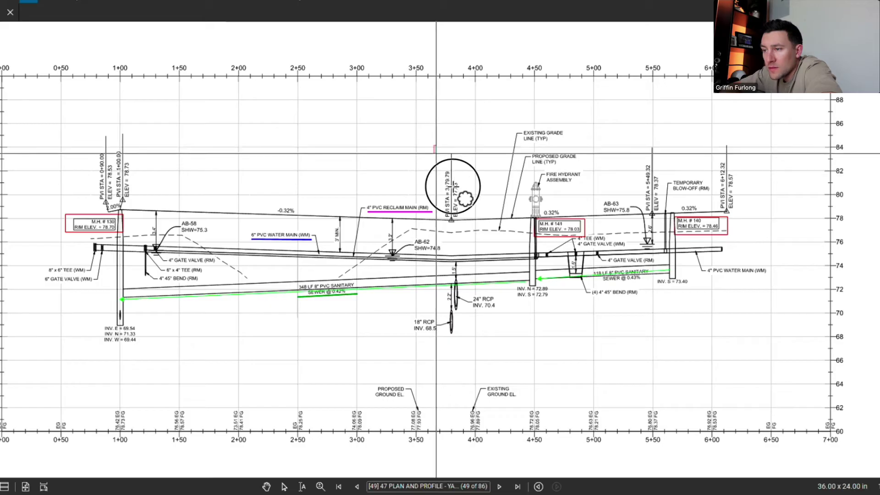
pyautogui.moveTo(431, 143); pyautogui.dragTo(480, 239)
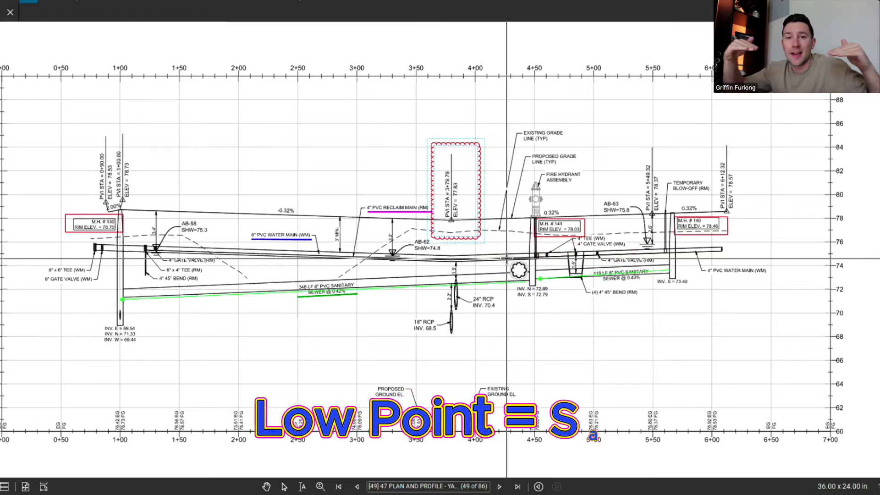
pyautogui.press('Escape')
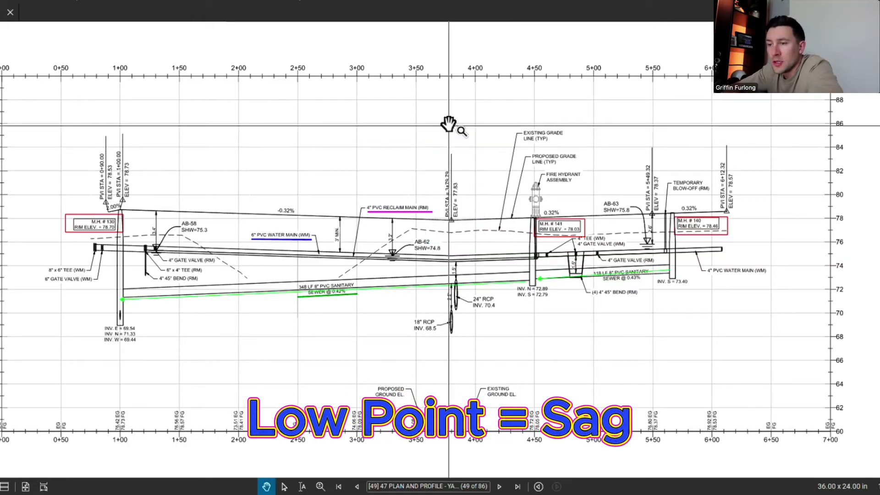
pyautogui.scroll(-2, 453, 115)
# Step: In the plan view, circle the 18" RCP crossing near station 4+00 with a small blue ellipse
pyautogui.click(453, 78)
pyautogui.moveTo(453, 79); pyautogui.dragTo(467, 383)
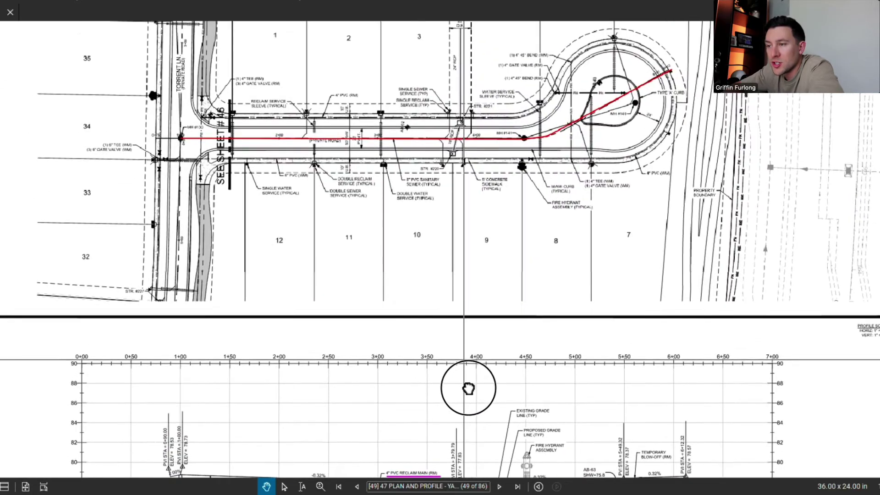
pyautogui.scroll(1, 464, 152)
pyautogui.scroll(2, 465, 153)
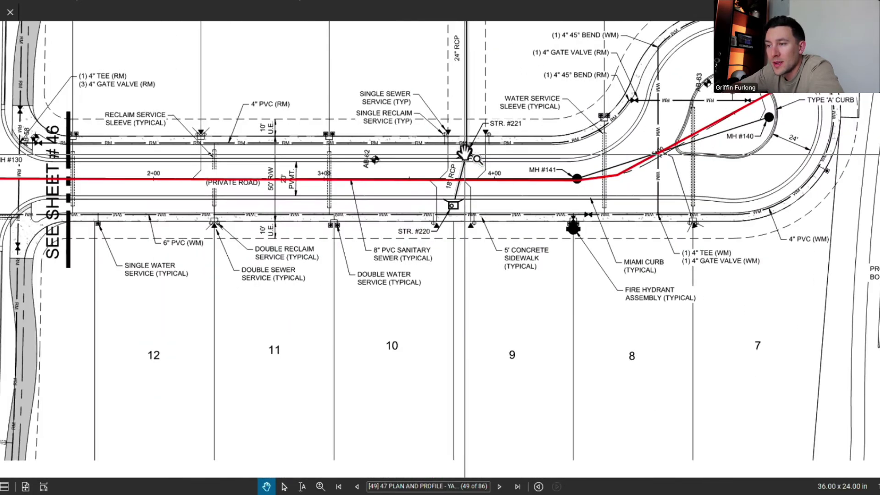
pyautogui.scroll(2, 464, 153)
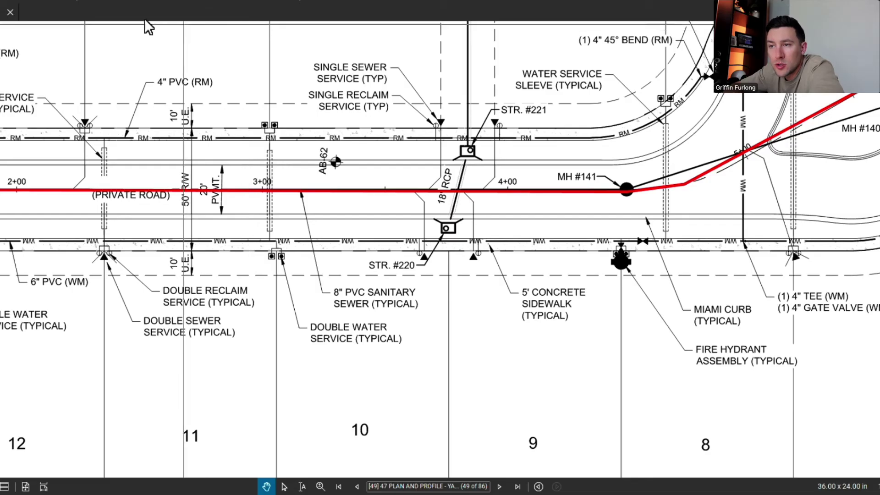
pyautogui.click(201, 5)
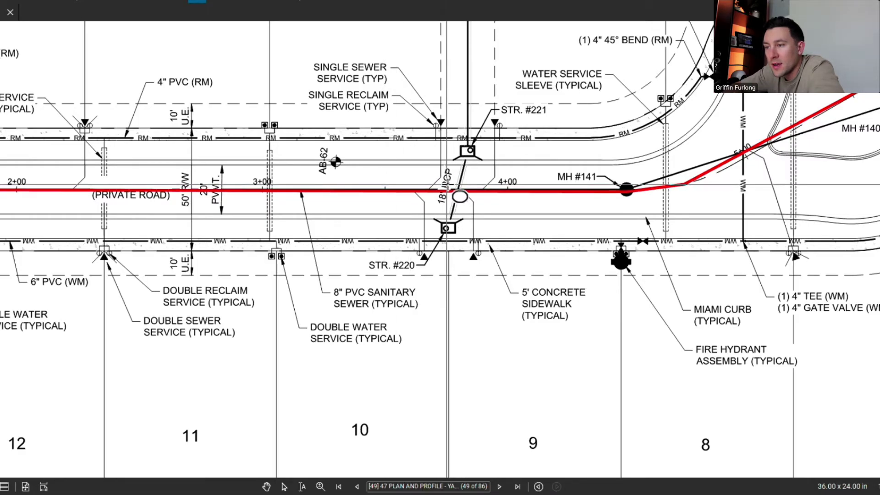
pyautogui.moveTo(447, 185); pyautogui.dragTo(468, 197)
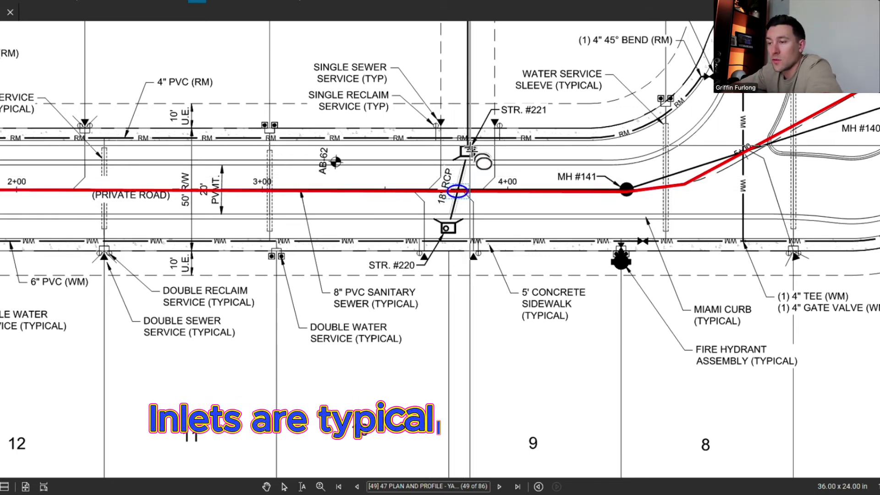
pyautogui.scroll(-2, 471, 148)
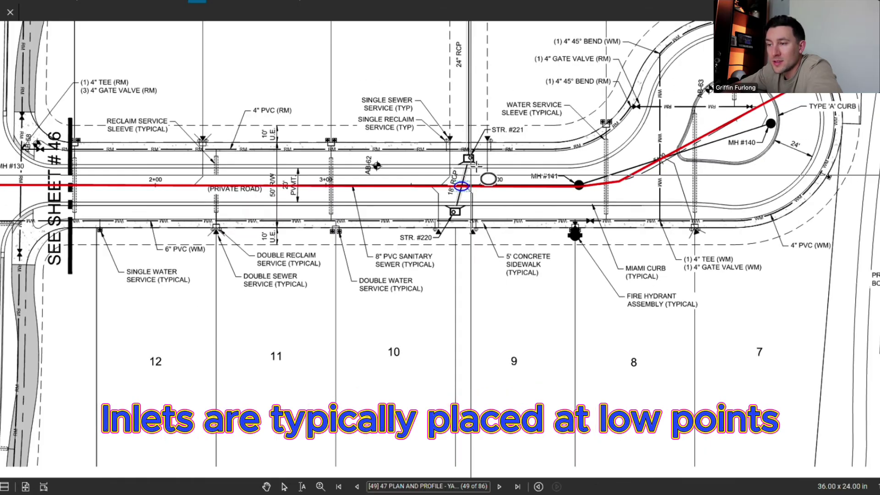
# Step: Draw green flow arrows toward the crossing along the sewer and from MH #140, plus two near station 2+00
pyautogui.click(110, 8)
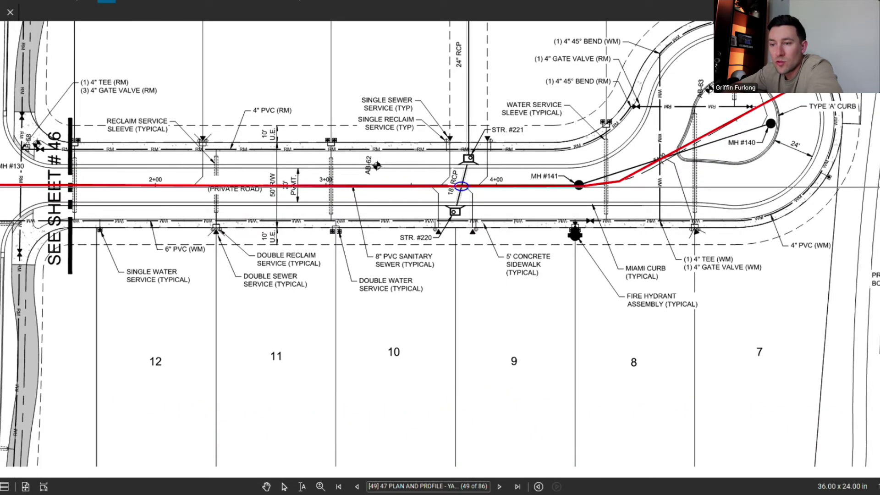
pyautogui.moveTo(1, 190); pyautogui.dragTo(454, 192)
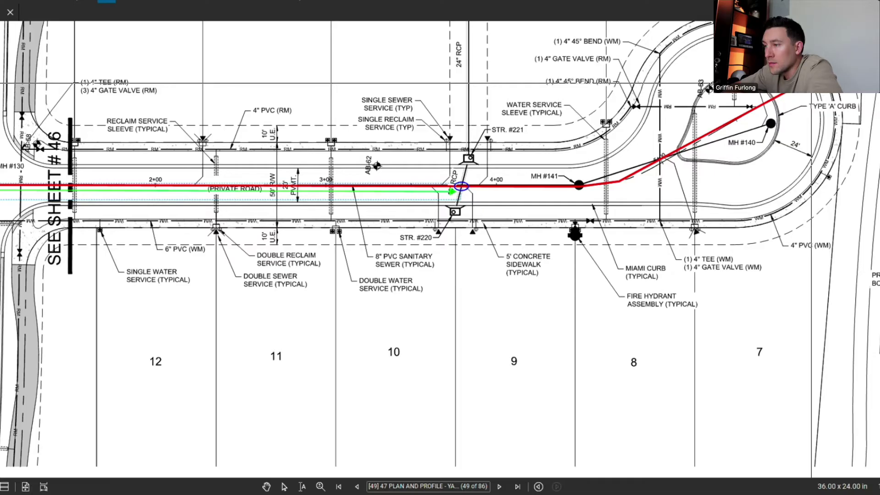
pyautogui.moveTo(794, 94)
pyautogui.mouseDown()
pyautogui.moveTo(794, 106)
pyautogui.moveTo(612, 195)
pyautogui.moveTo(478, 192)
pyautogui.mouseUp()
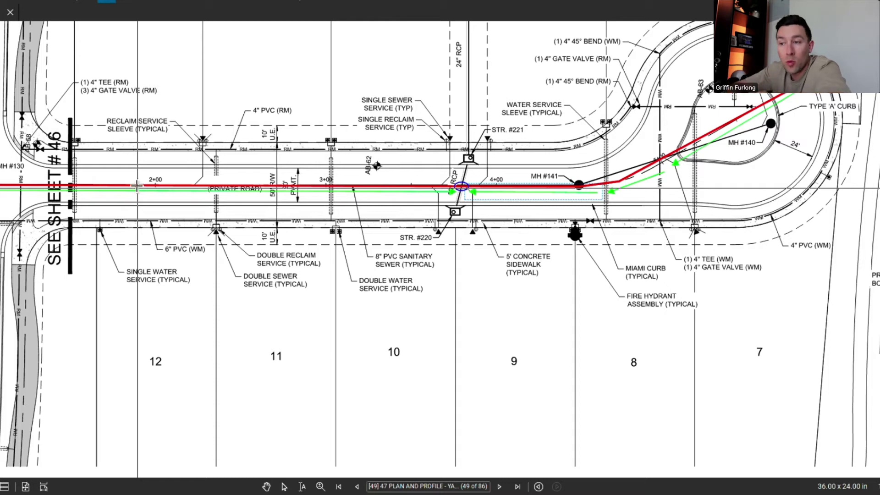
pyautogui.moveTo(124, 181); pyautogui.dragTo(136, 169)
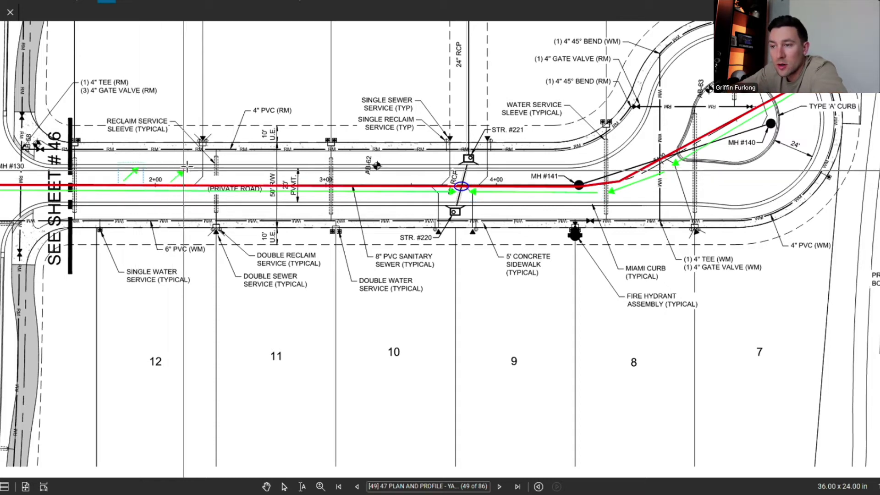
pyautogui.moveTo(170, 182); pyautogui.dragTo(186, 169)
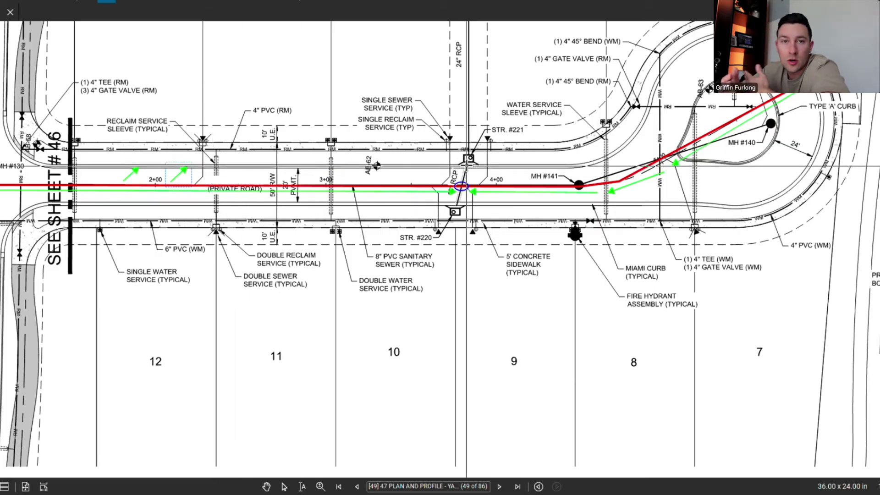
# Step: Exit the arrow tool and pan back down to the profile grid
pyautogui.press('v')
pyautogui.scroll(-5, 524, 291)
pyautogui.moveTo(535, 311); pyautogui.dragTo(540, 149)
pyautogui.scroll(3, 553, 254)
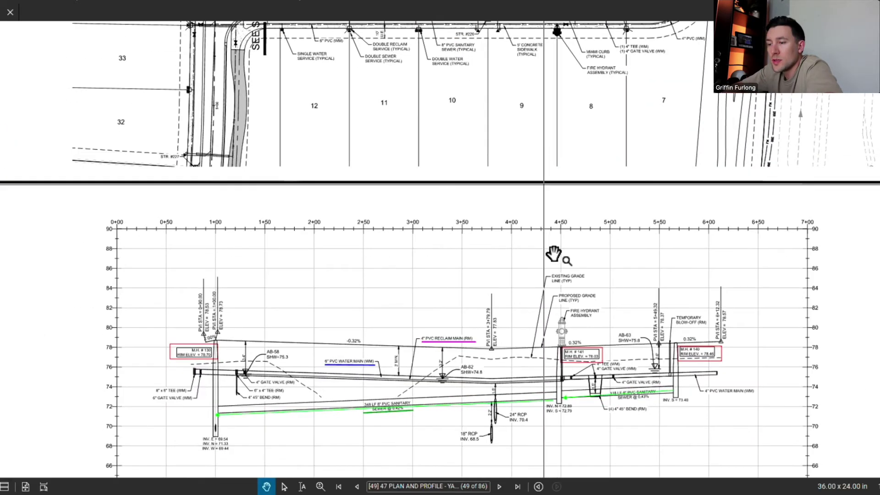
pyautogui.moveTo(553, 254); pyautogui.dragTo(553, 121)
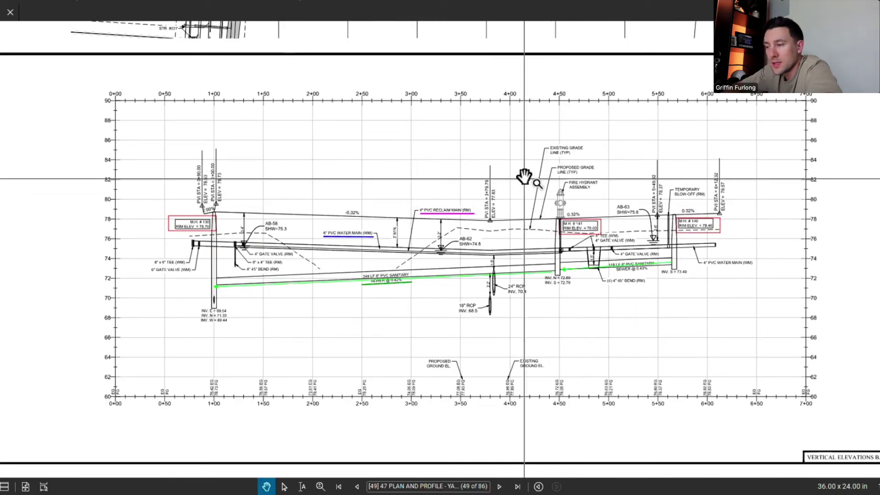
pyautogui.scroll(1, 645, 179)
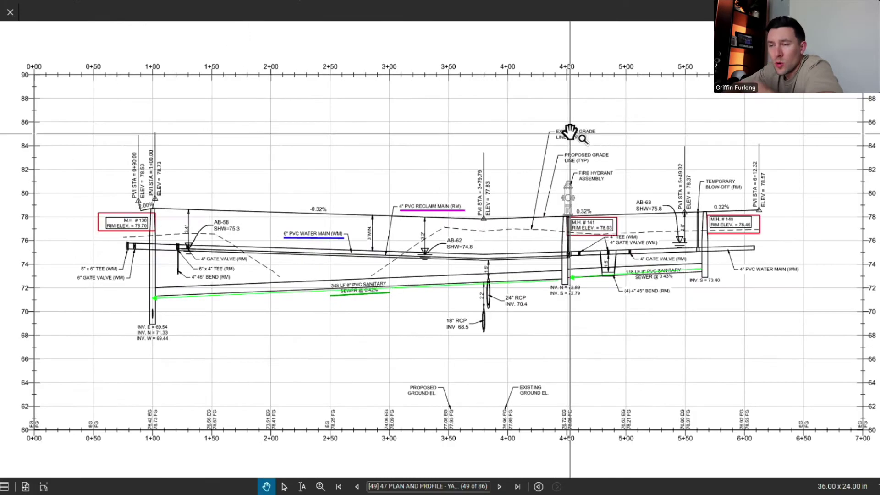
pyautogui.click(187, 1)
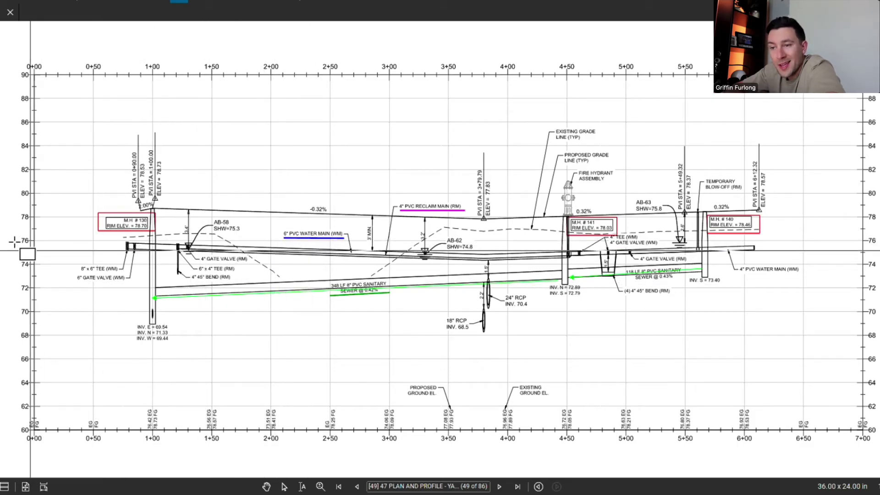
pyautogui.moveTo(9, 233); pyautogui.dragTo(45, 270)
pyautogui.scroll(1, 569, 348)
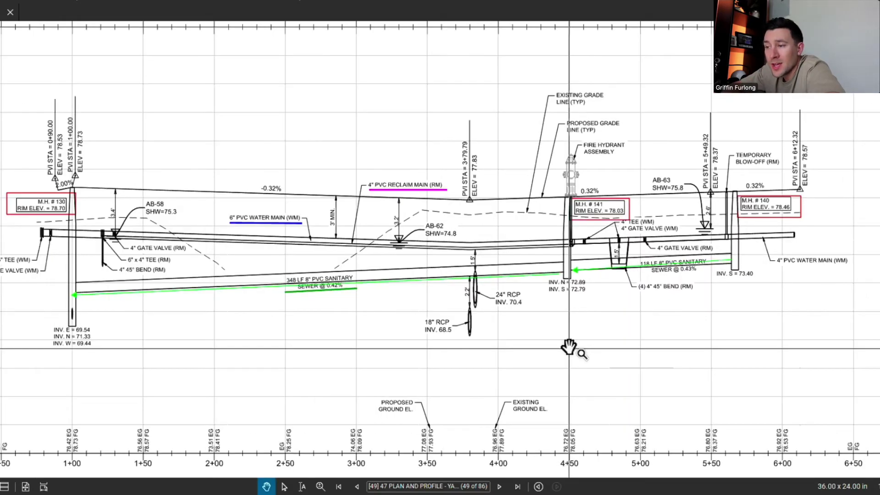
pyautogui.moveTo(615, 324); pyautogui.dragTo(621, 324)
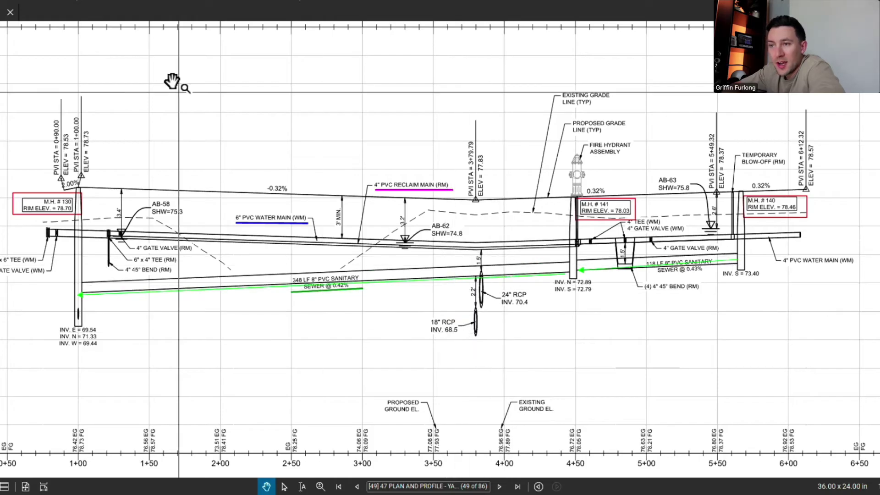
# Step: Draw a red revision cloud around the 24" and 18" RCP crossings in the profile, then exit the tool
pyautogui.press('c')
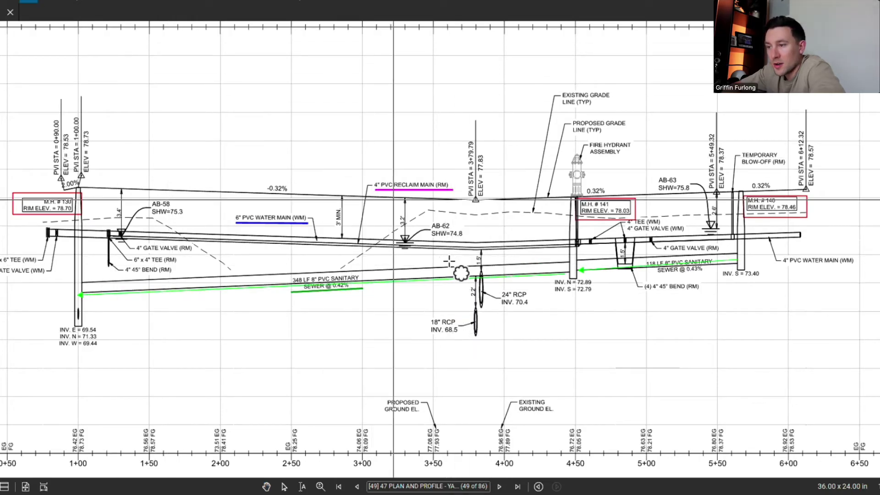
pyautogui.click(416, 230)
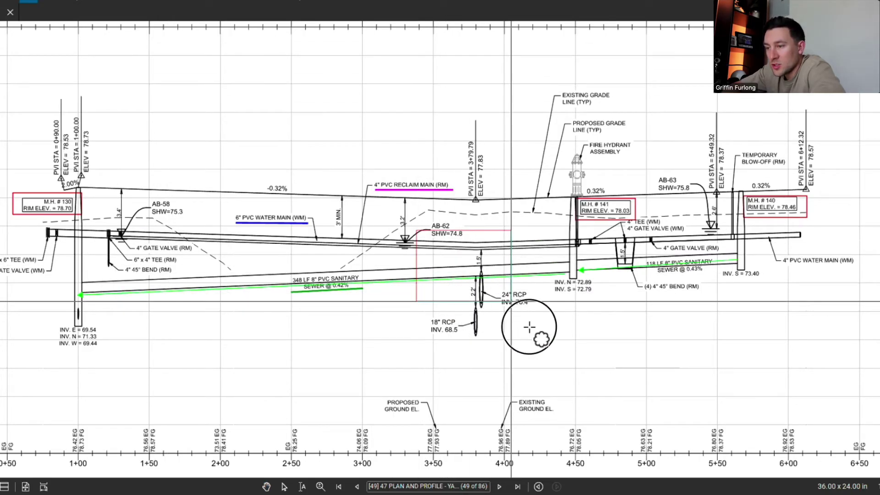
pyautogui.click(549, 350)
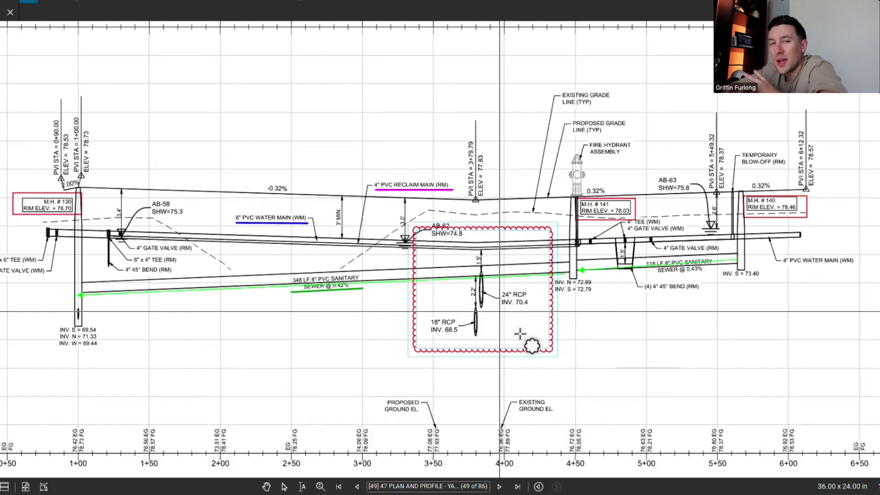
pyautogui.press('Escape')
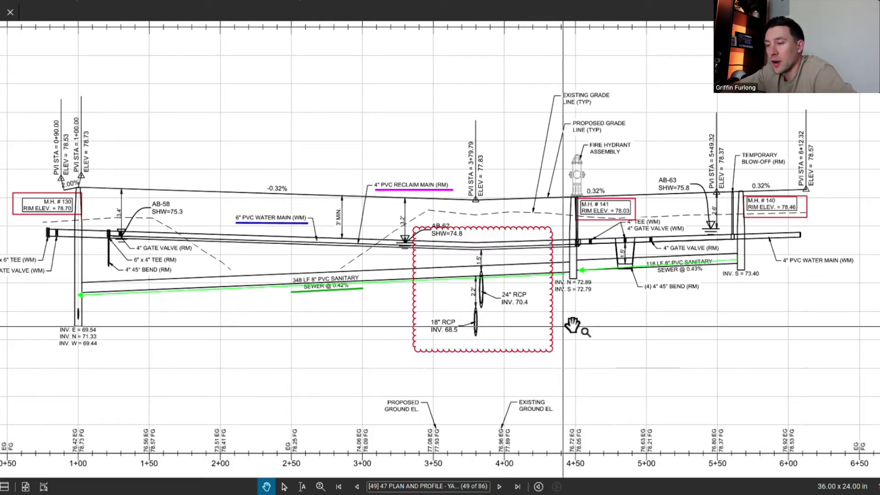